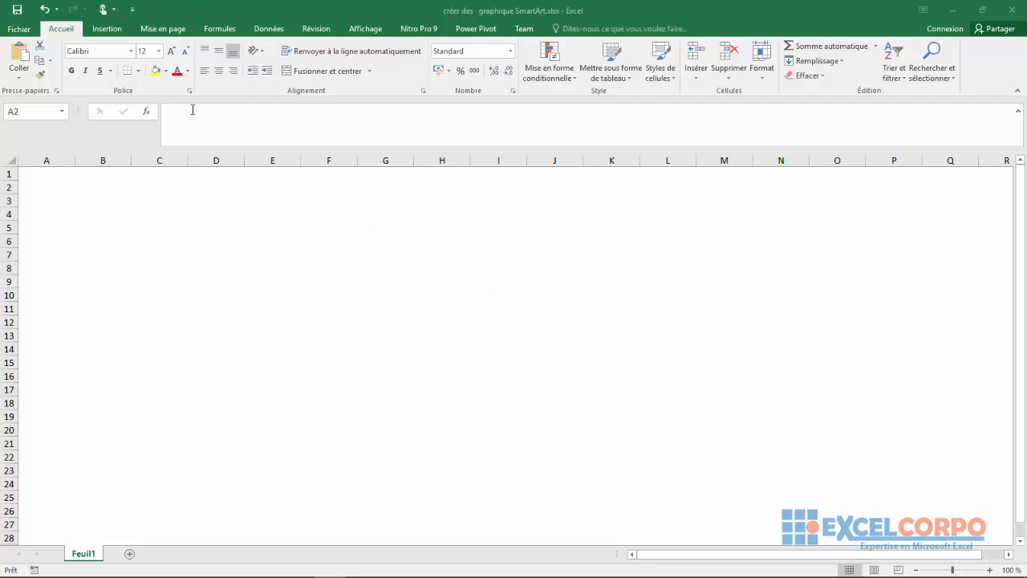
Step: Open the SmartArt graphic chooser and look through its layout categories, including Processus, Liste, Cycle, Hiérarchie, Relation, Matrice, Pyramide and Image
{"action": "left_click", "coordinate": [108, 32]}
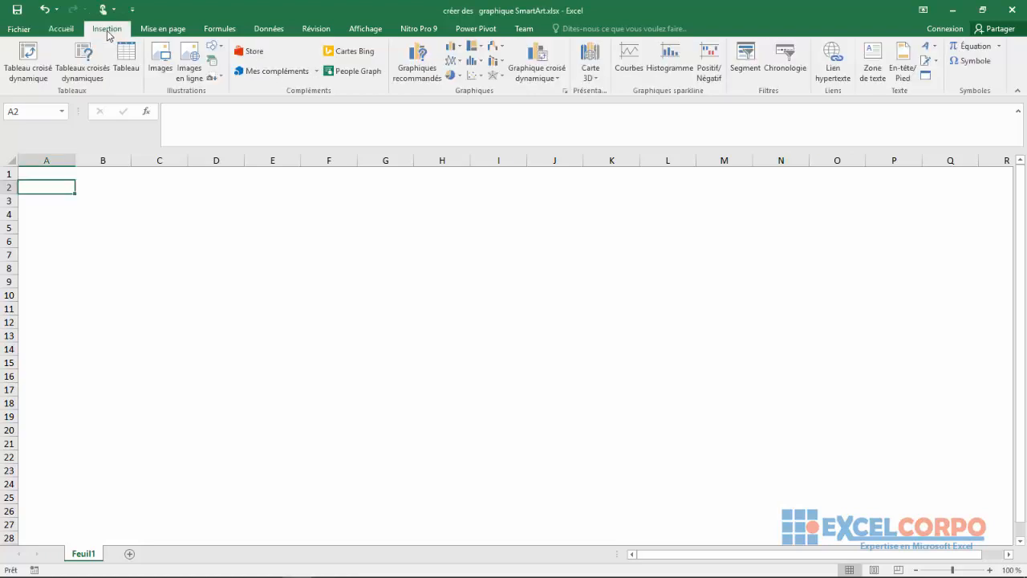
{"action": "left_click", "coordinate": [213, 63]}
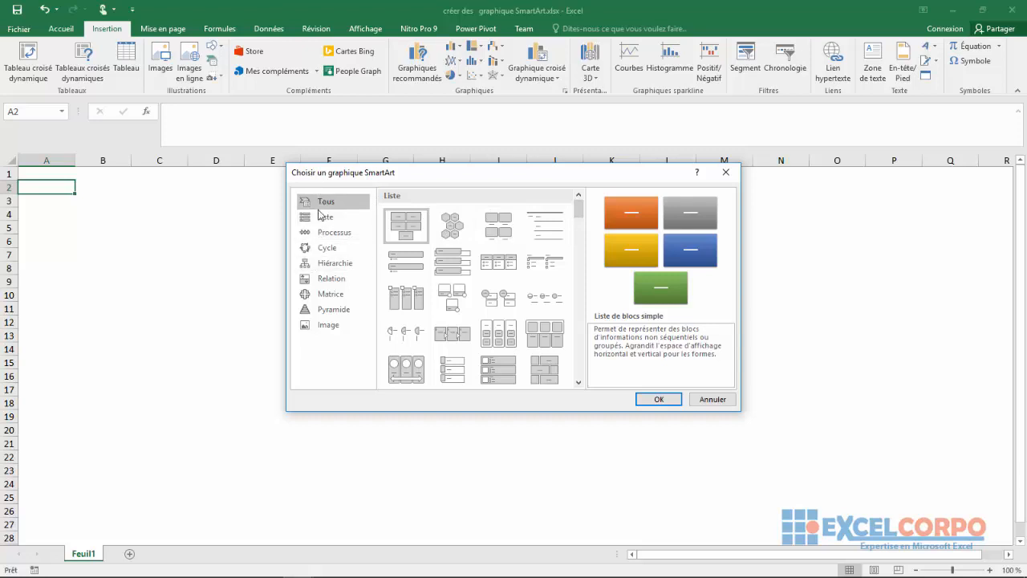
{"action": "left_click_drag", "start_coordinate": [495, 180], "coordinate": [450, 136]}
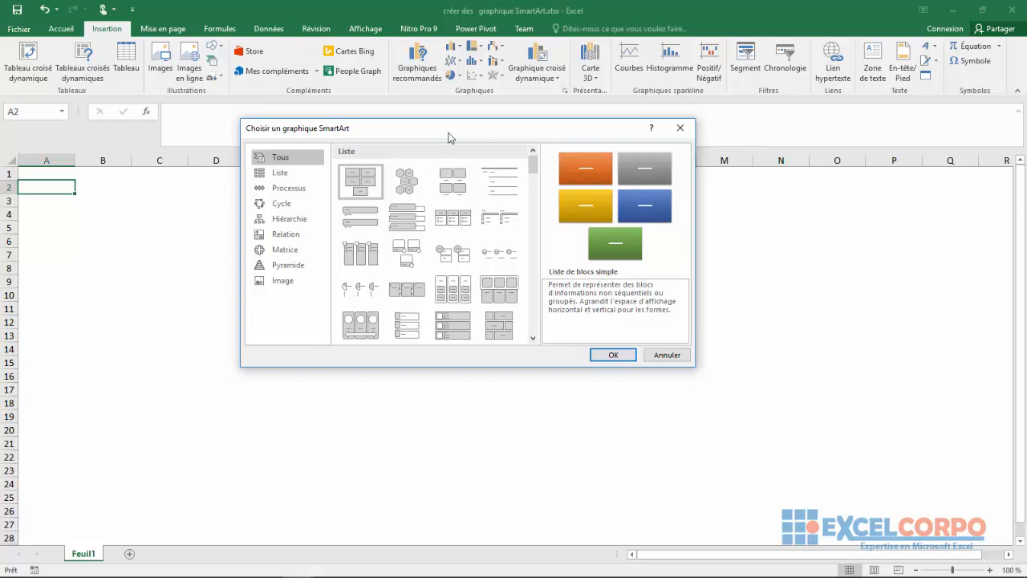
{"action": "left_click", "coordinate": [287, 189]}
{"action": "left_click", "coordinate": [281, 173]}
{"action": "left_click", "coordinate": [279, 206]}
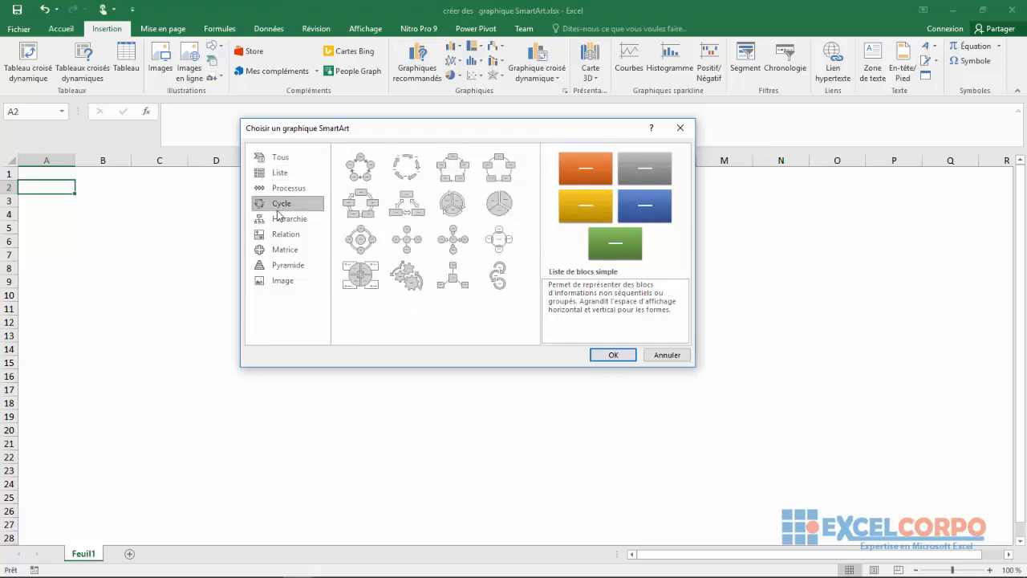
{"action": "left_click", "coordinate": [279, 219]}
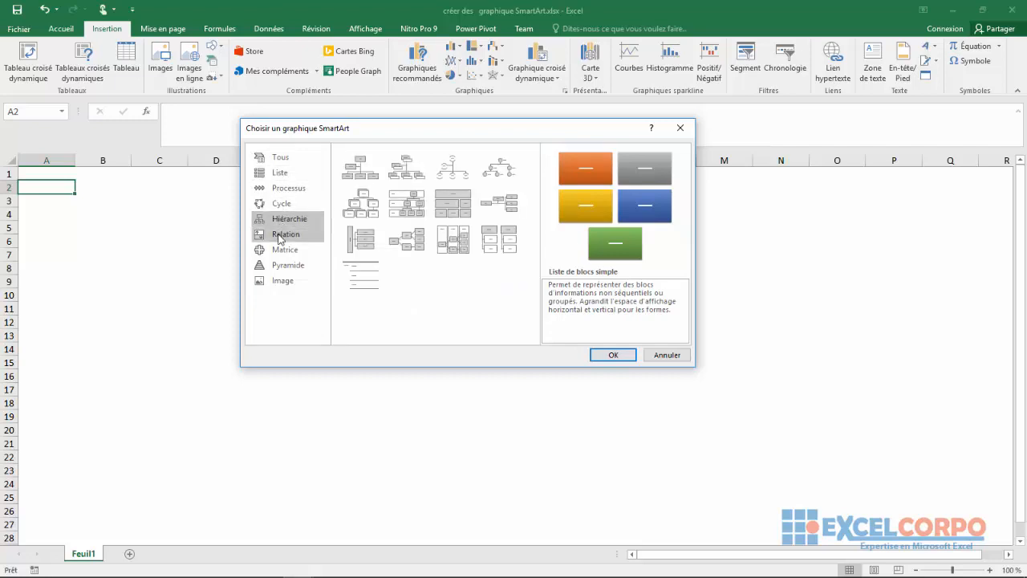
{"action": "left_click", "coordinate": [280, 235]}
{"action": "left_click", "coordinate": [281, 250]}
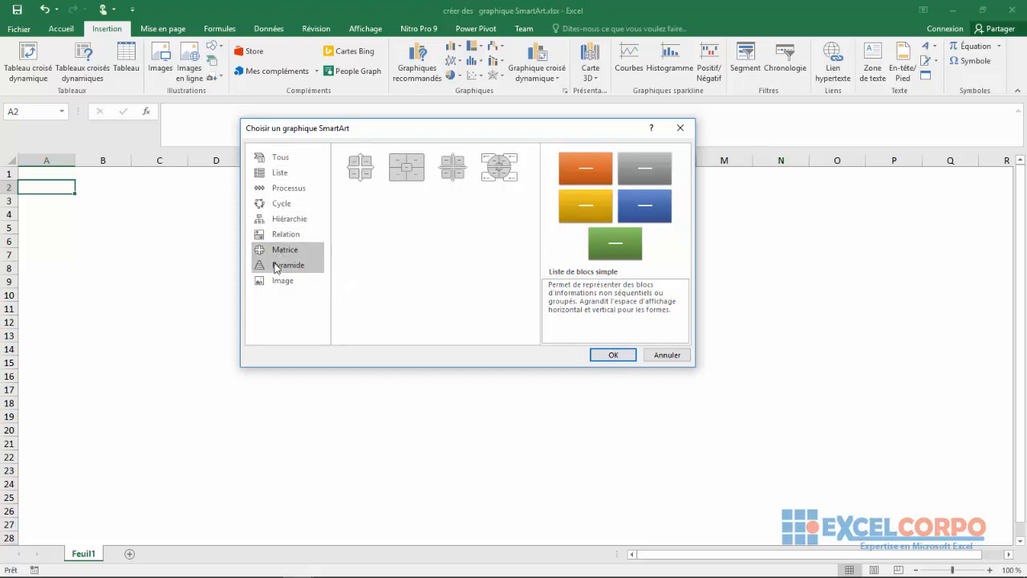
{"action": "left_click", "coordinate": [277, 266]}
{"action": "left_click", "coordinate": [276, 282]}
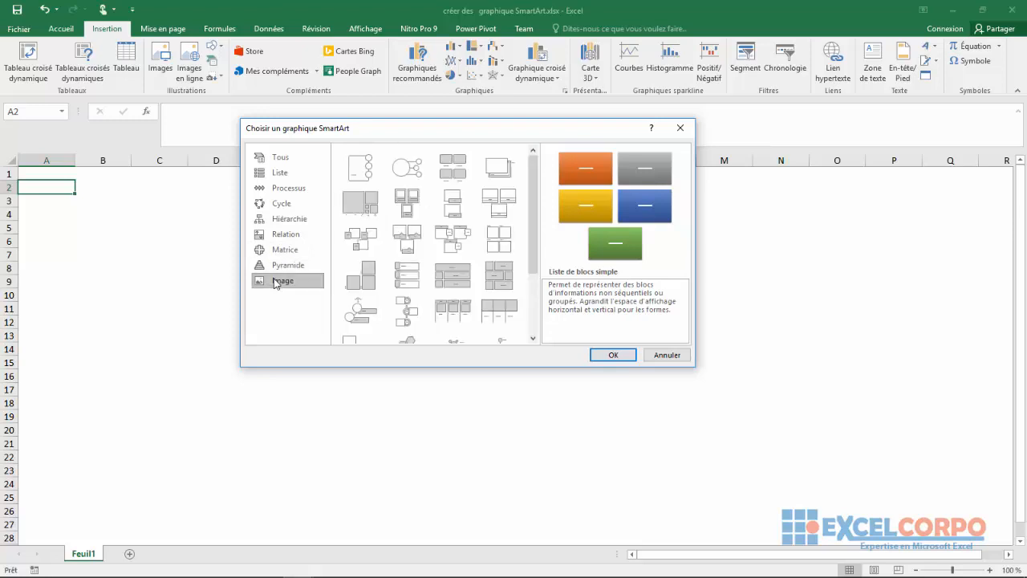
{"action": "left_click", "coordinate": [289, 189]}
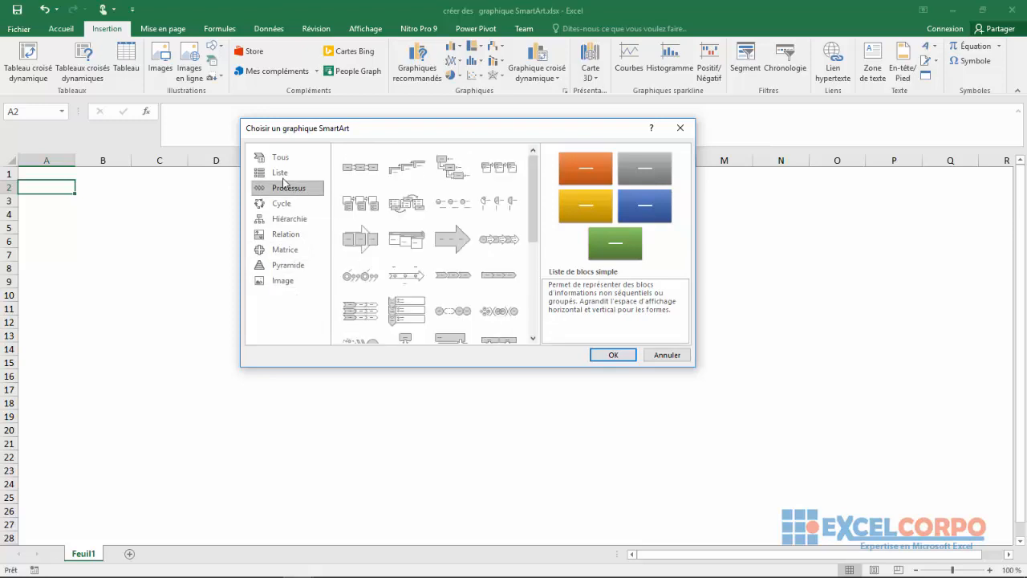
{"action": "left_click", "coordinate": [282, 174]}
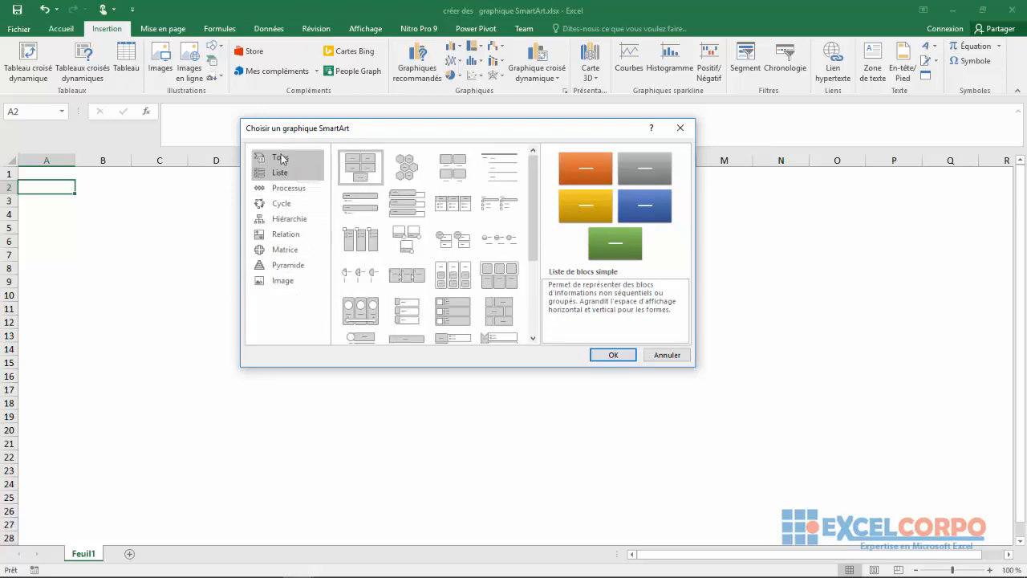
{"action": "left_click", "coordinate": [293, 159]}
Step: Preview list layouts such as Hexagones alternés, Liste à puces verticale, Liste de blocs simple, Liste empilée and Liste d'images horizontale with their descriptions
{"action": "left_click", "coordinate": [405, 182]}
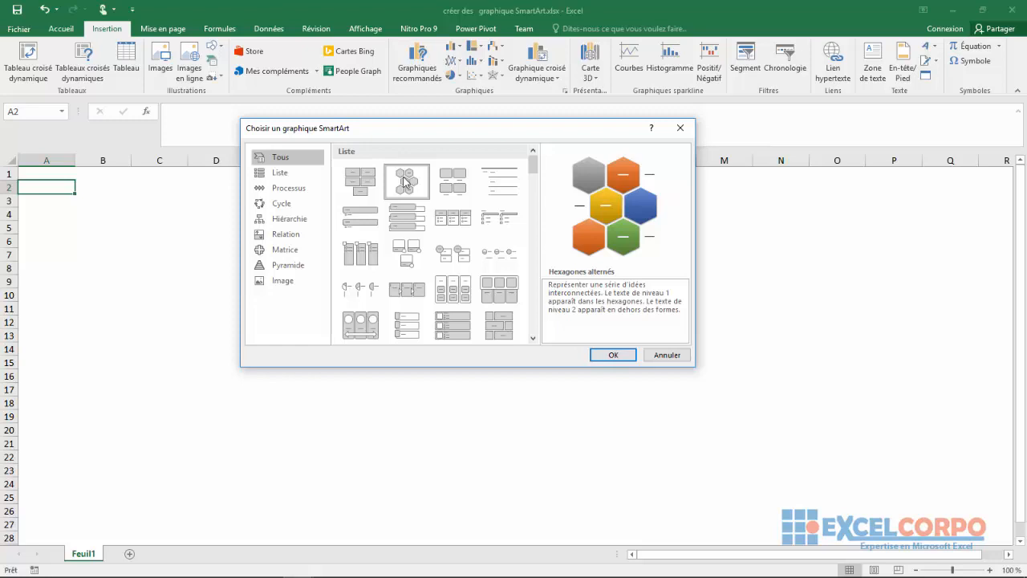
{"action": "left_click", "coordinate": [361, 217]}
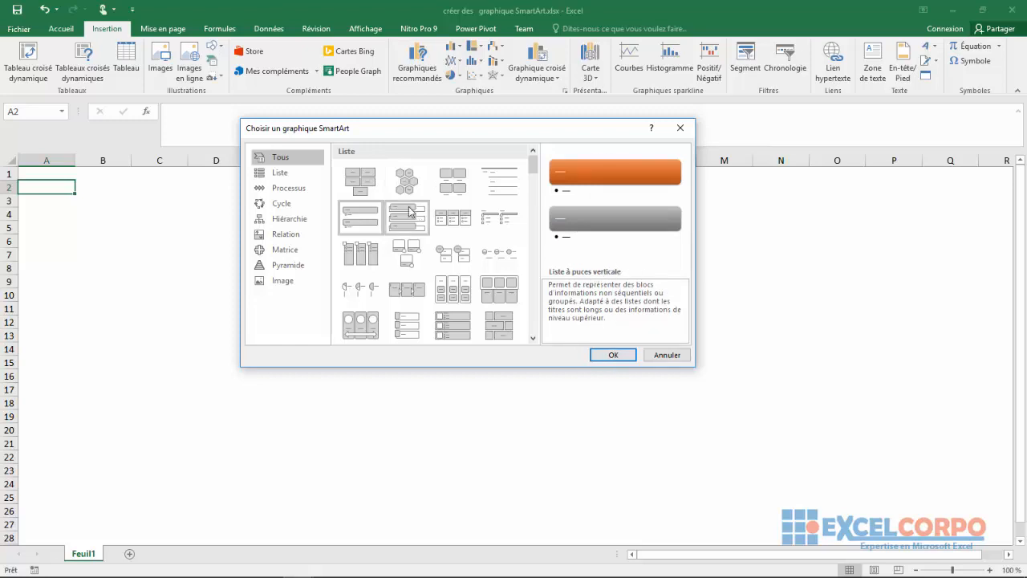
{"action": "left_click", "coordinate": [350, 189]}
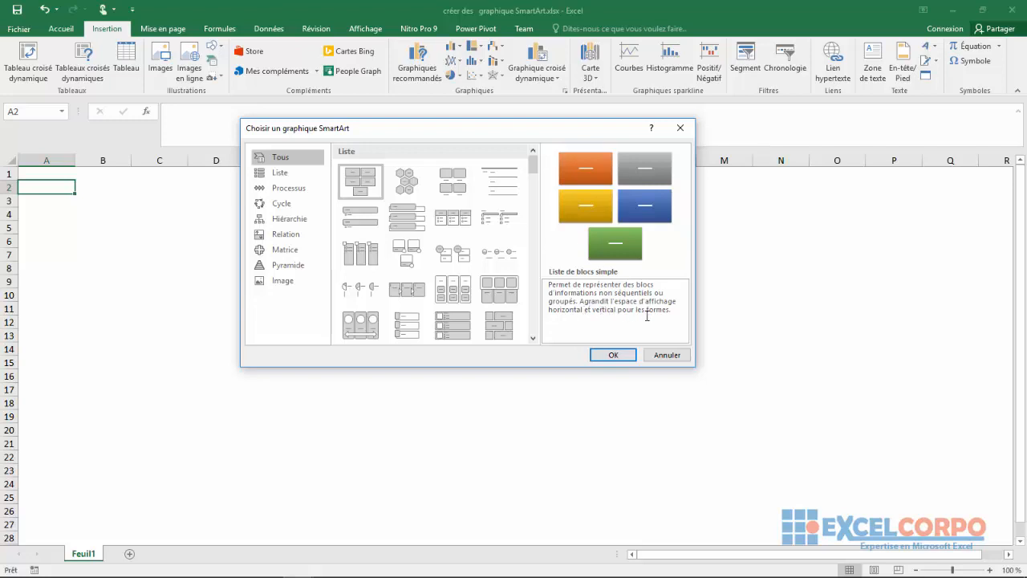
{"action": "left_click", "coordinate": [461, 252]}
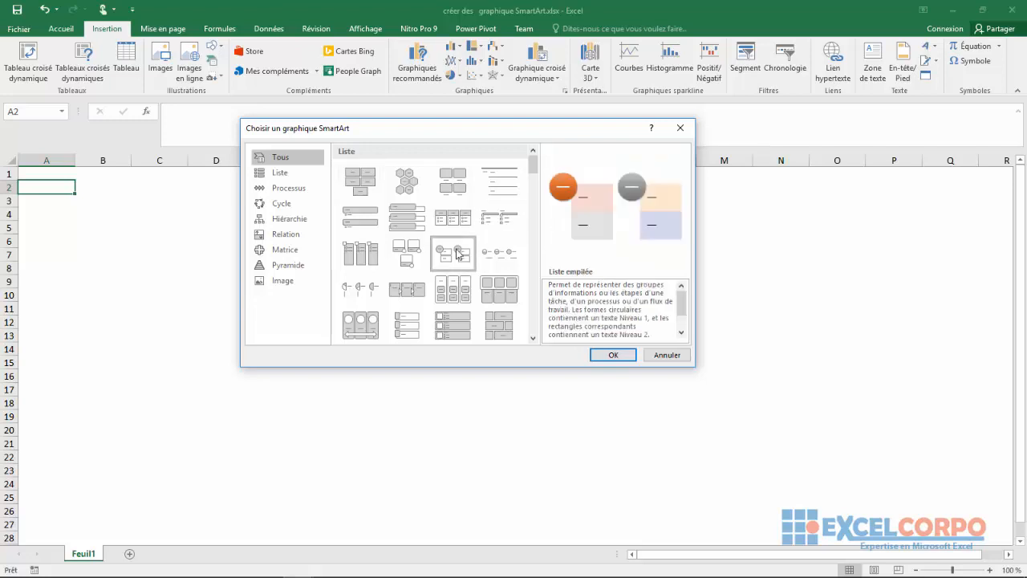
{"action": "left_click", "coordinate": [504, 292]}
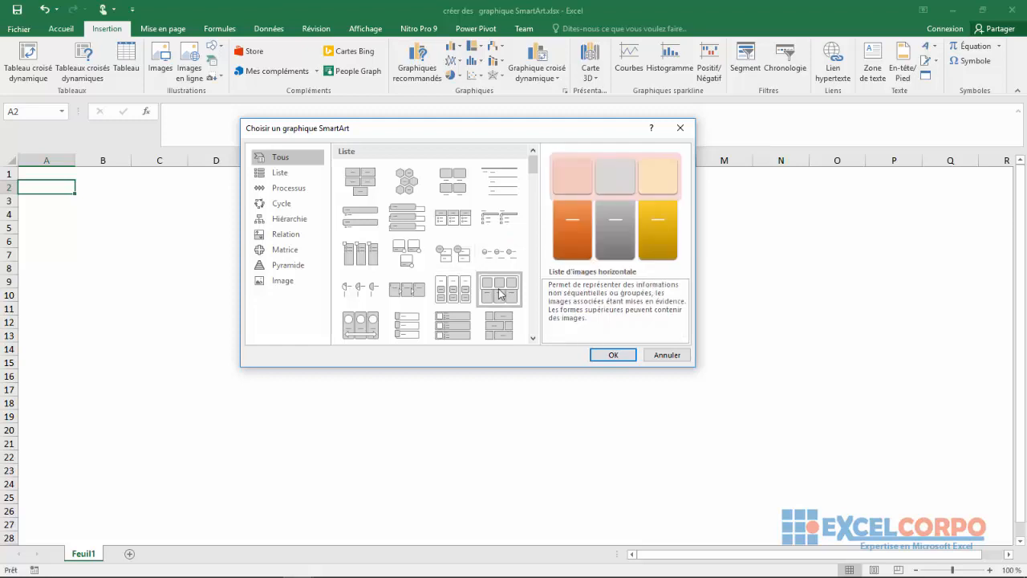
{"action": "left_click", "coordinate": [458, 307]}
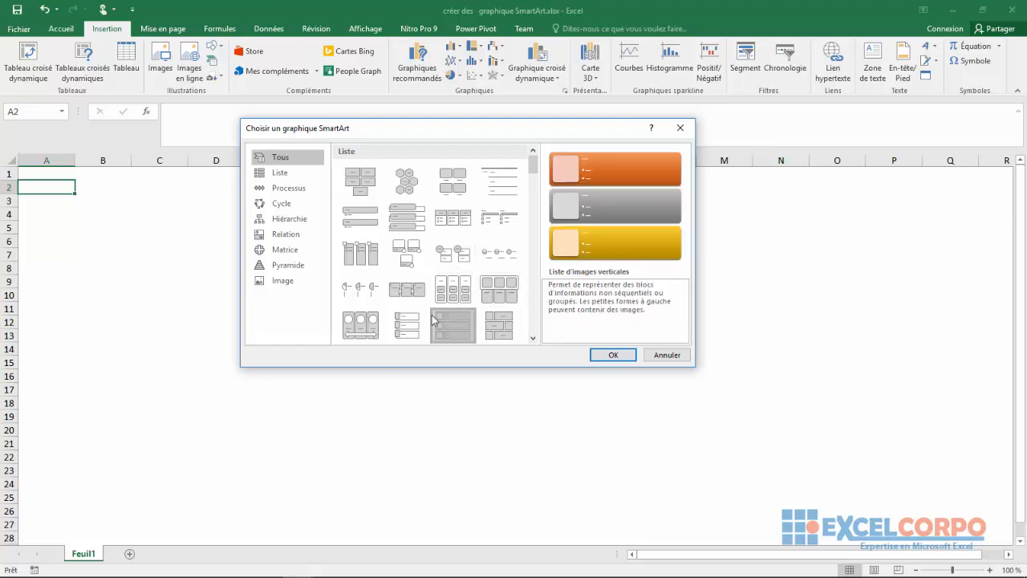
Step: Preview the Cycle layouts Graphique en secteurs simple and Cycle de texte, and close the chooser without inserting a graphic
{"action": "left_click", "coordinate": [286, 205]}
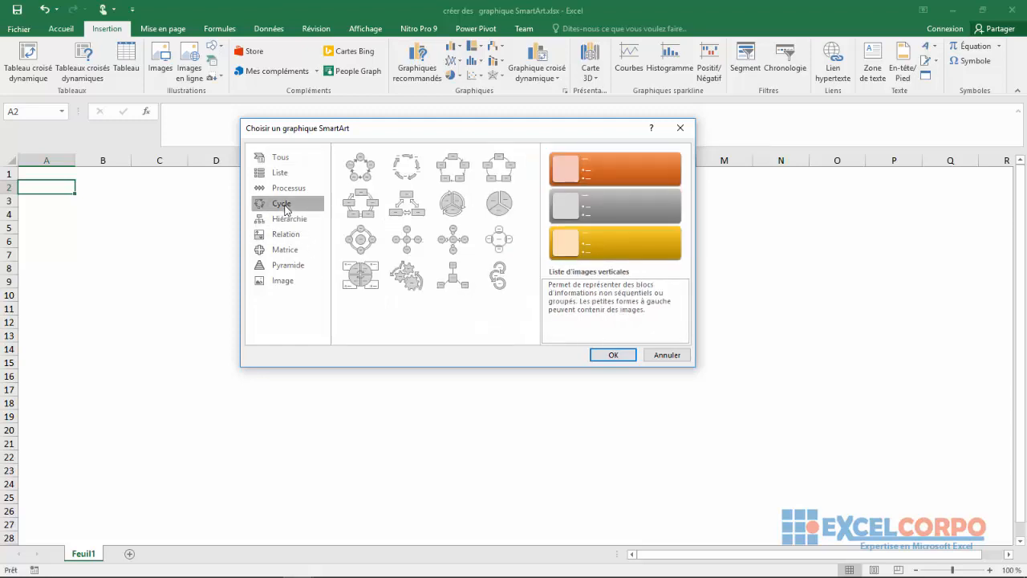
{"action": "left_click", "coordinate": [499, 207]}
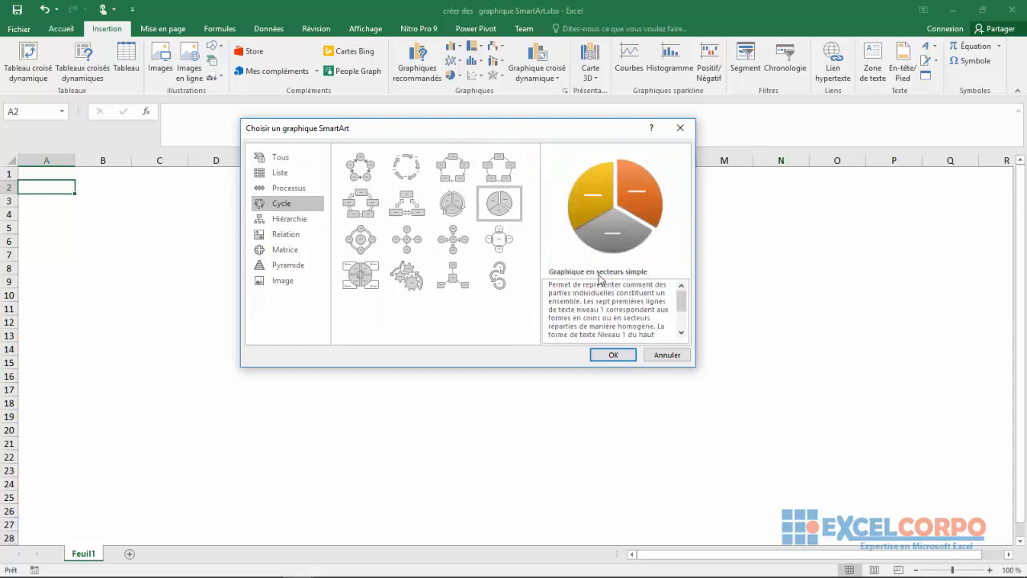
{"action": "left_click", "coordinate": [406, 170]}
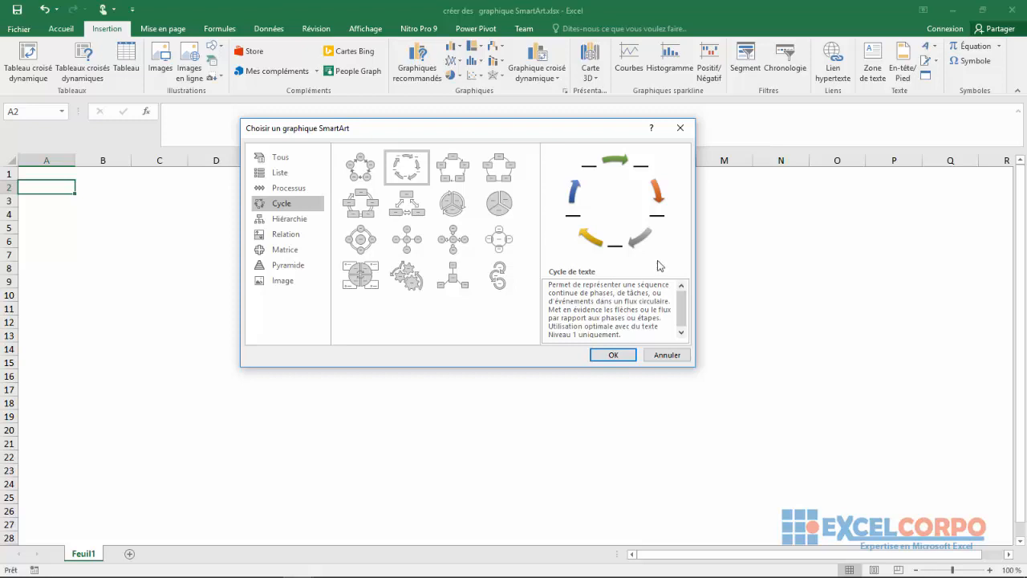
{"action": "left_click", "coordinate": [680, 128]}
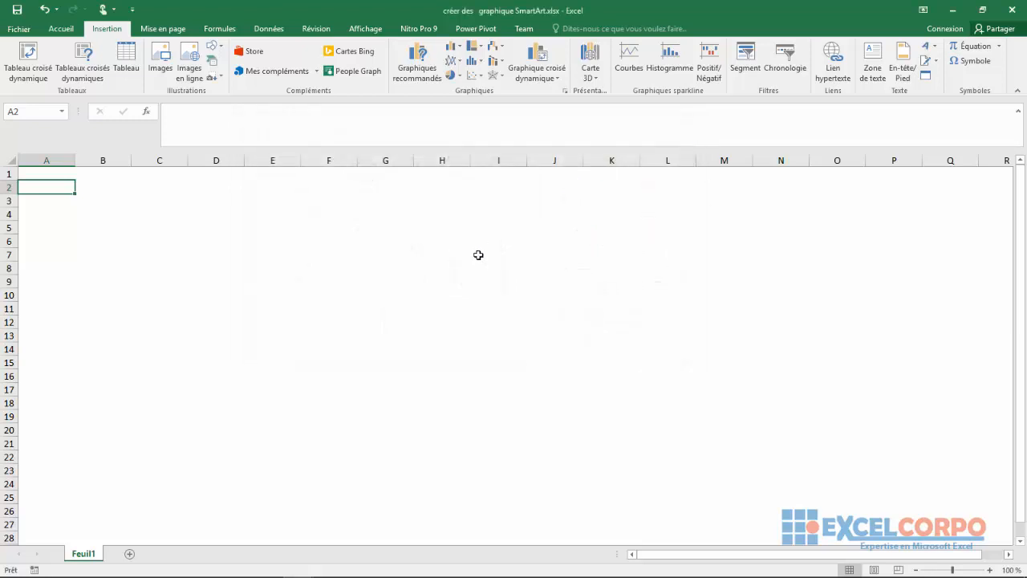
Step: Select cell D7 and insert a SmartArt graphic with the Processus simple layout from the Processus category
{"action": "left_click", "coordinate": [479, 254]}
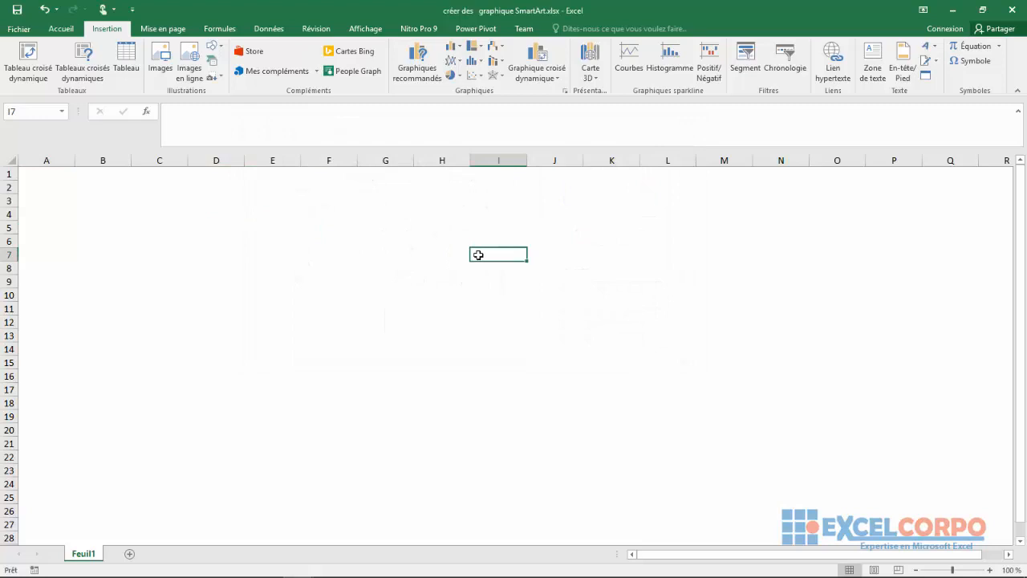
{"action": "left_click", "coordinate": [205, 258]}
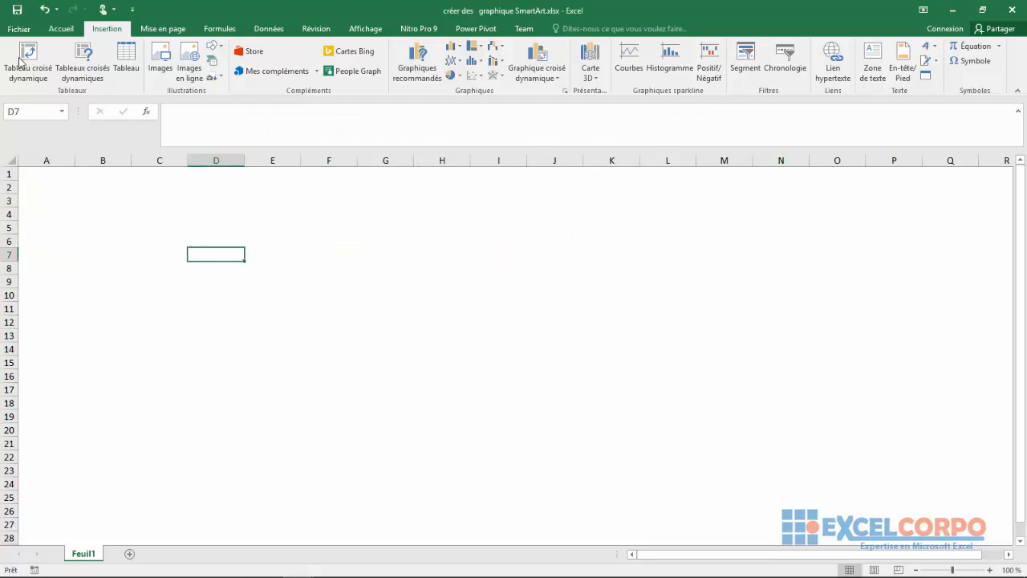
{"action": "left_click", "coordinate": [212, 63]}
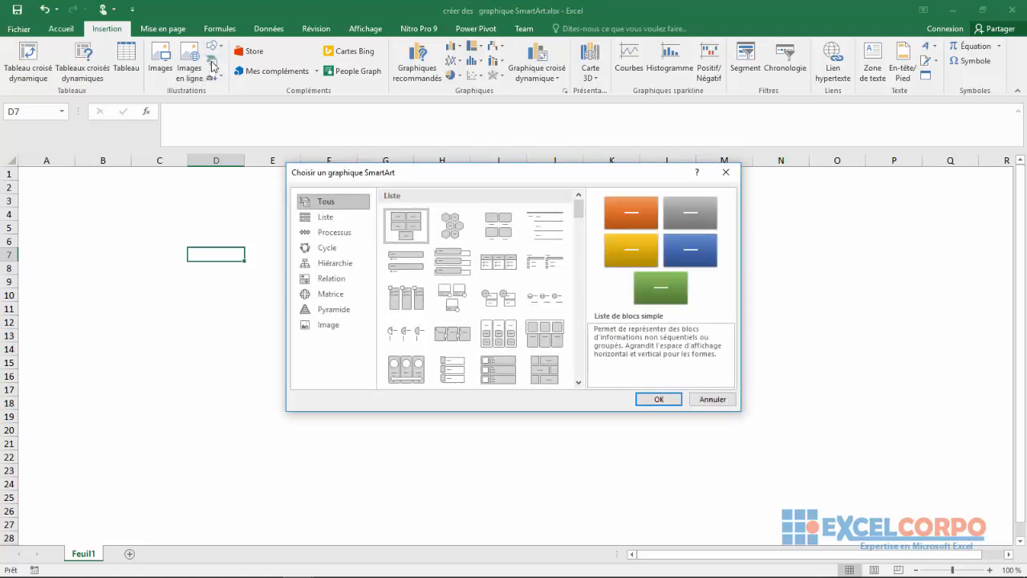
{"action": "left_click", "coordinate": [361, 232]}
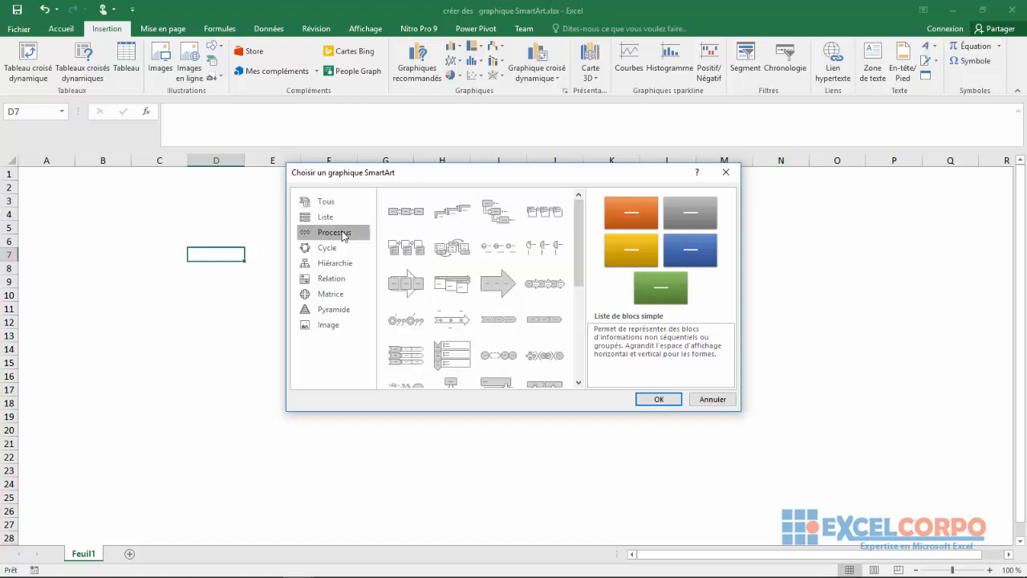
{"action": "left_click", "coordinate": [396, 222]}
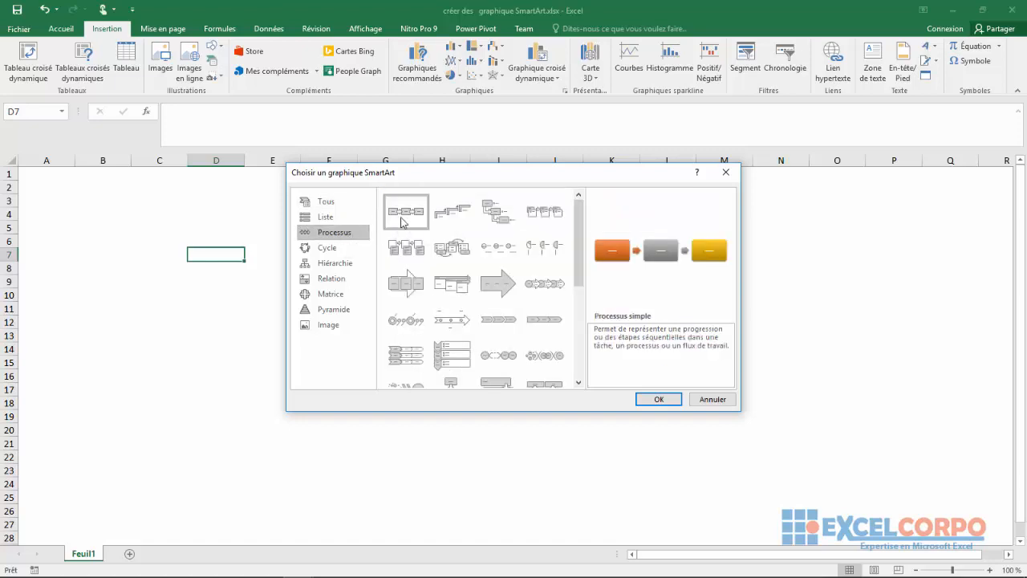
{"action": "left_click", "coordinate": [644, 400]}
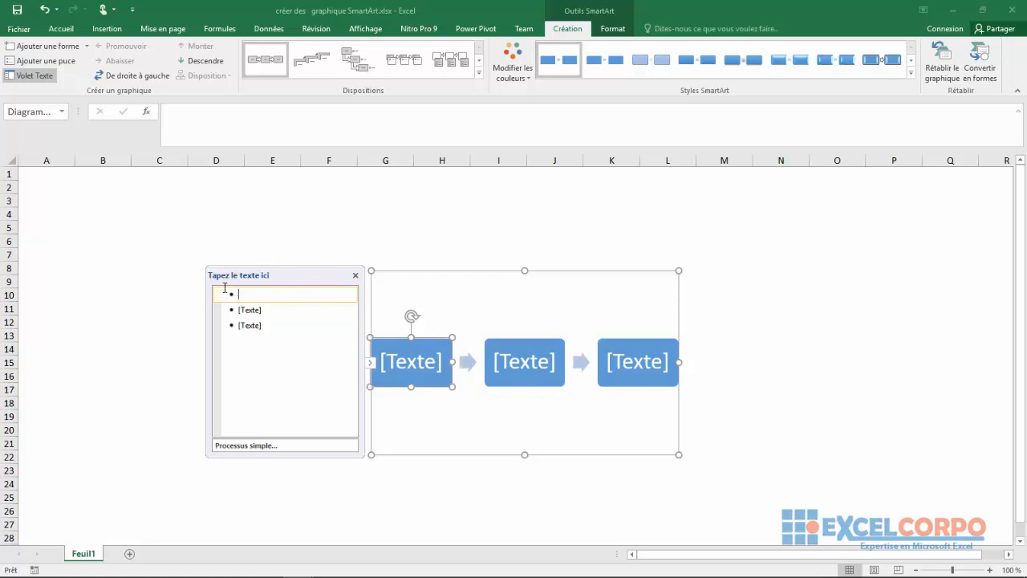
Step: Hide the SmartArt text pane and place the text cursor directly in the process shapes one after another
{"action": "left_click", "coordinate": [356, 275]}
{"action": "left_click", "coordinate": [481, 299]}
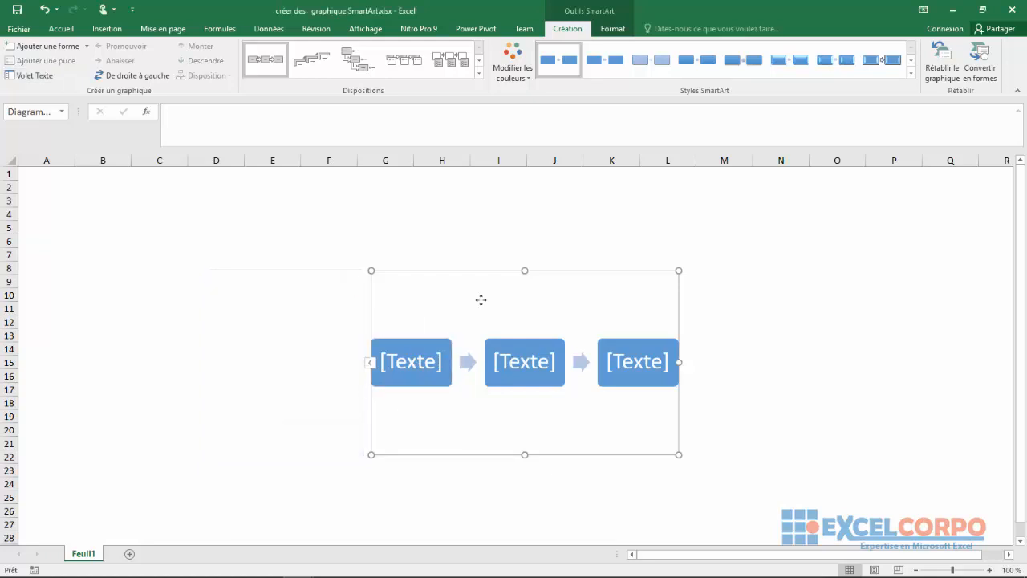
{"action": "left_click", "coordinate": [427, 355]}
{"action": "left_click", "coordinate": [504, 361]}
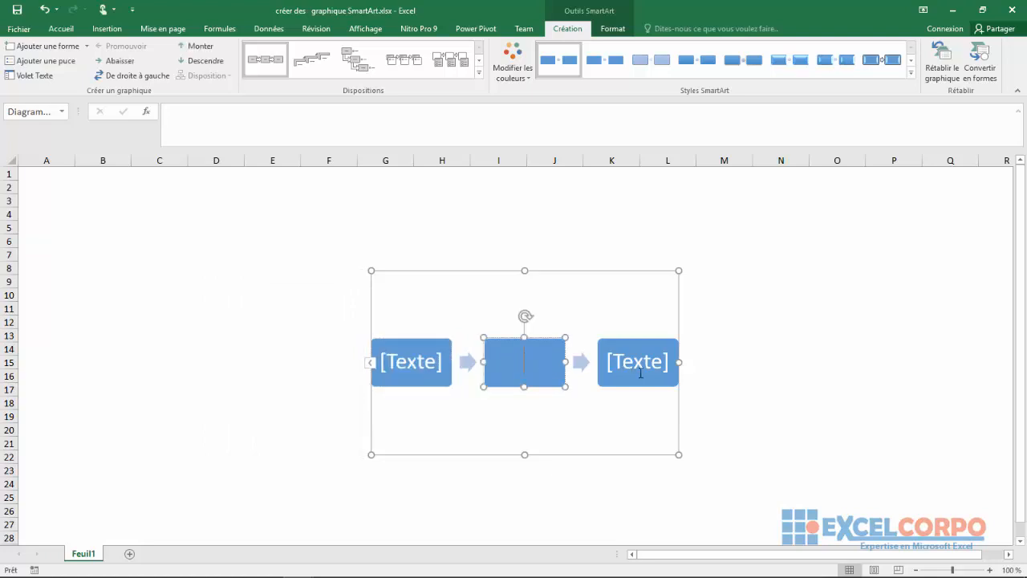
{"action": "left_click", "coordinate": [641, 374]}
{"action": "left_click", "coordinate": [415, 371]}
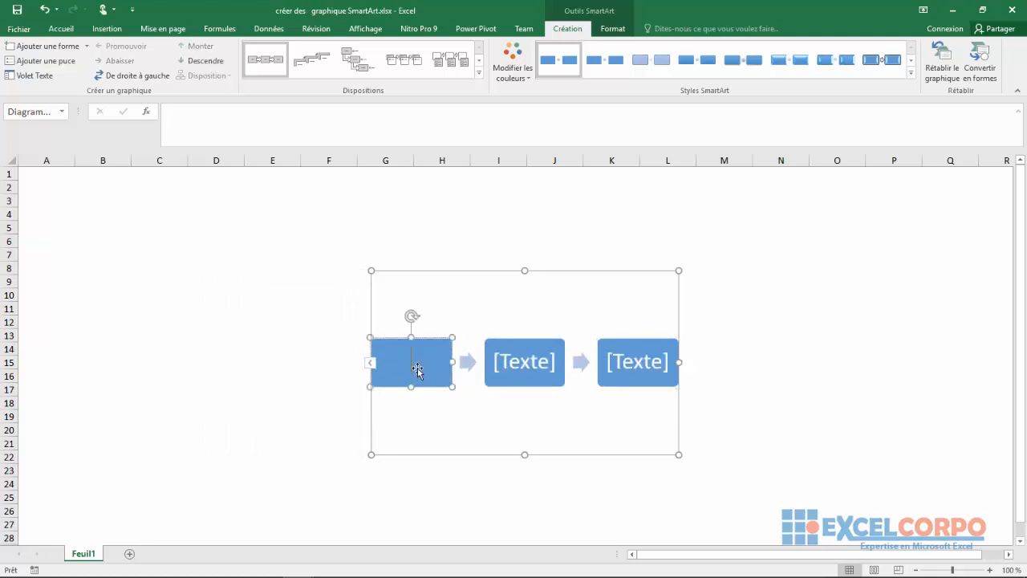
{"action": "left_click", "coordinate": [544, 367]}
{"action": "left_click", "coordinate": [415, 306]}
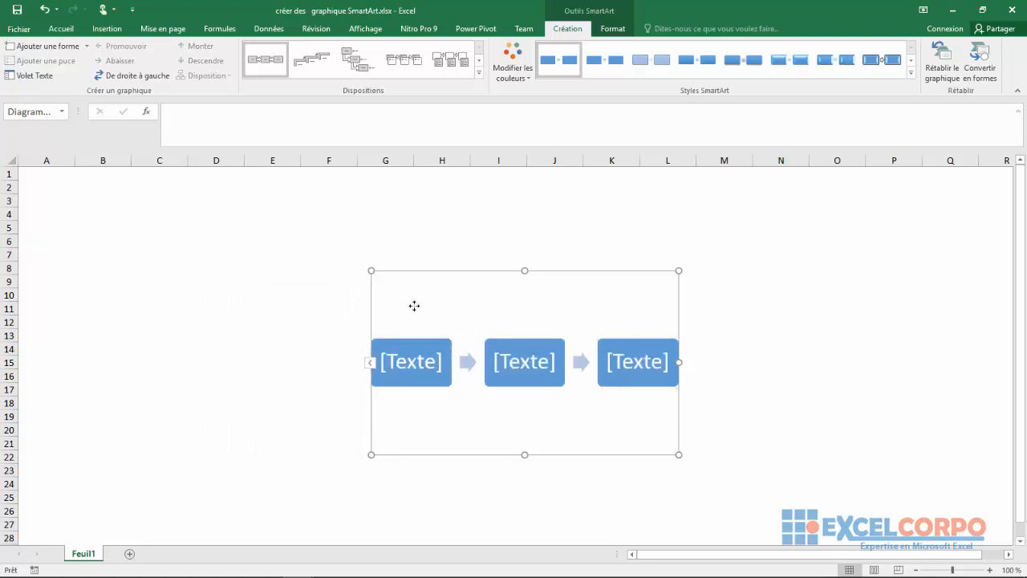
Step: Display the SmartArt text pane, enter "determine le df" as the first item and add a new item below it
{"action": "right_click", "coordinate": [414, 306]}
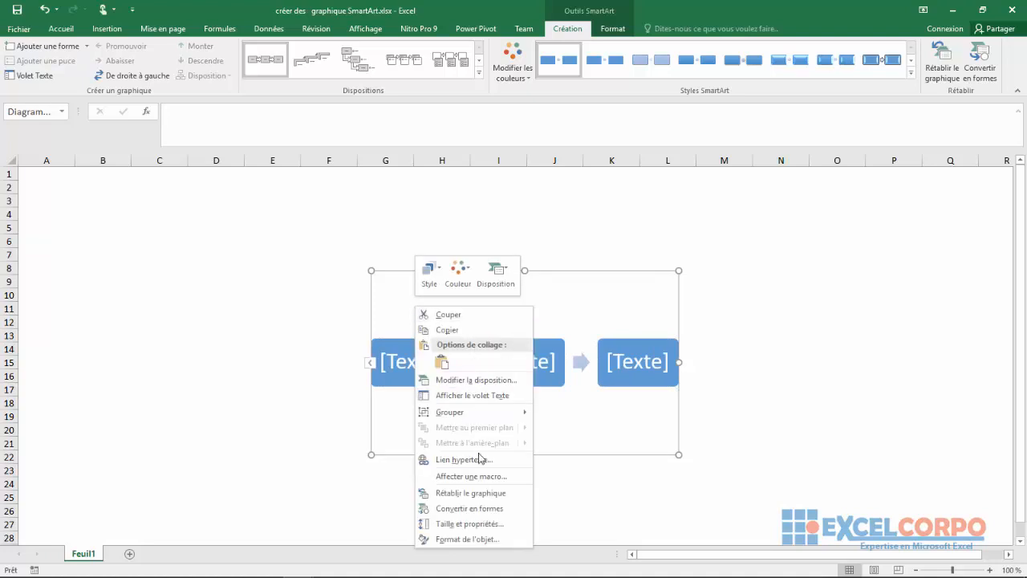
{"action": "left_click", "coordinate": [466, 395]}
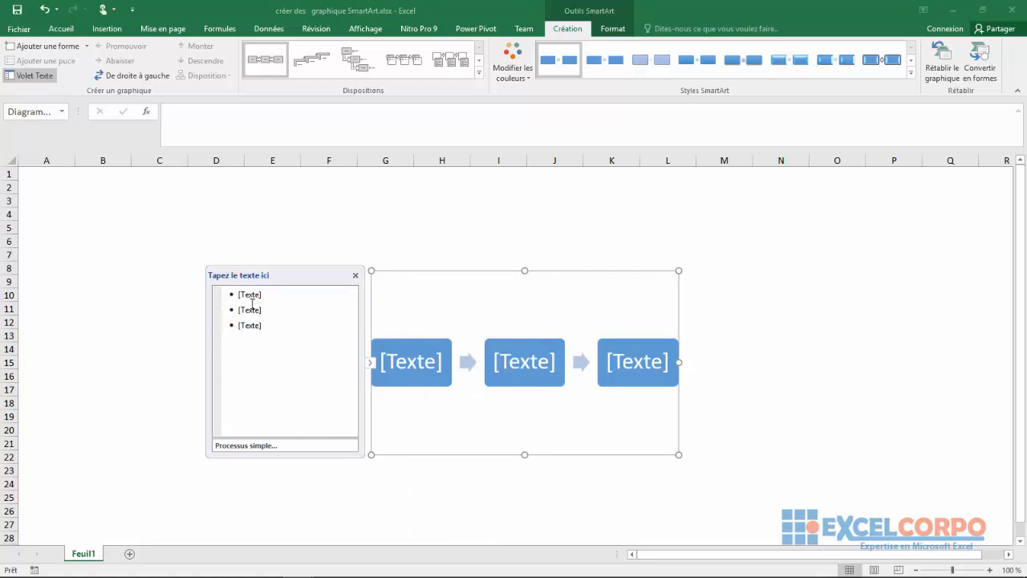
{"action": "left_click", "coordinate": [261, 296]}
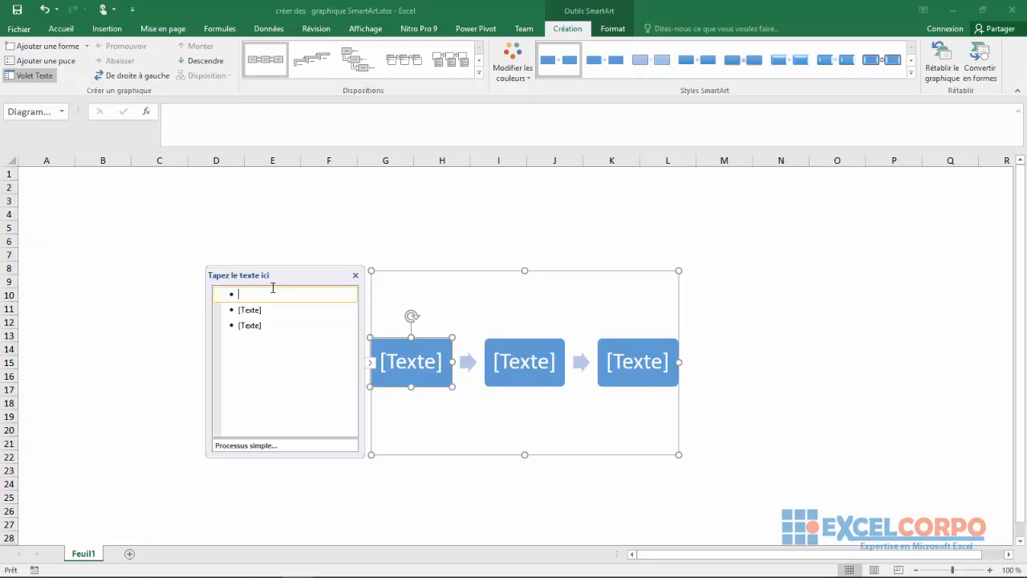
{"action": "type", "text": "determine"}
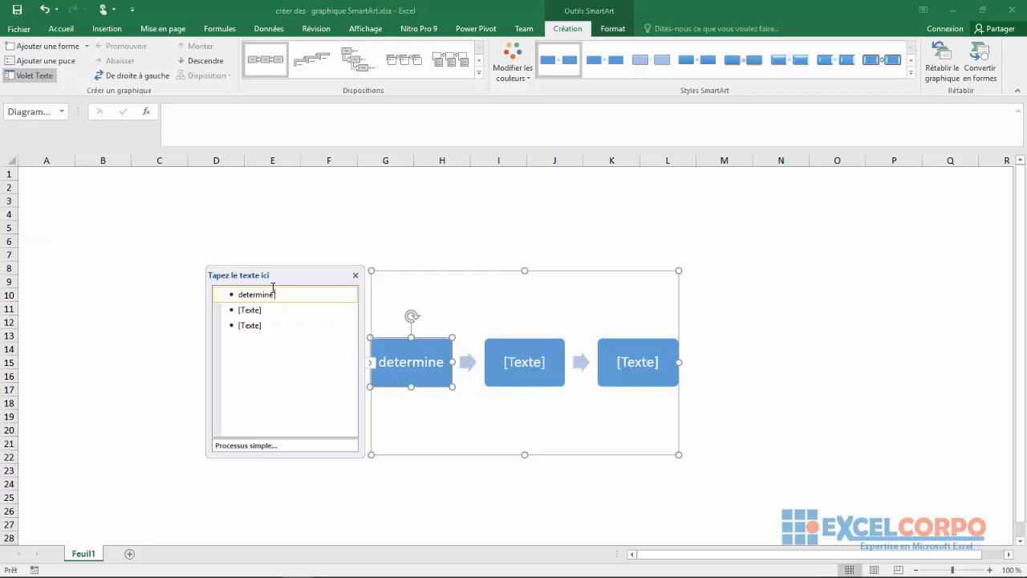
{"action": "type", "text": "le df"}
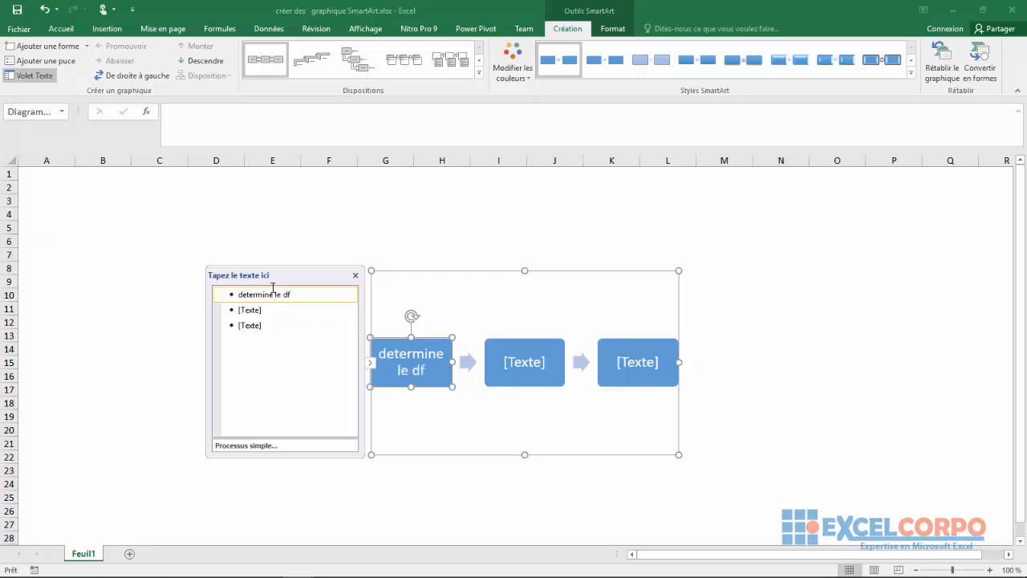
{"action": "key", "text": "Return"}
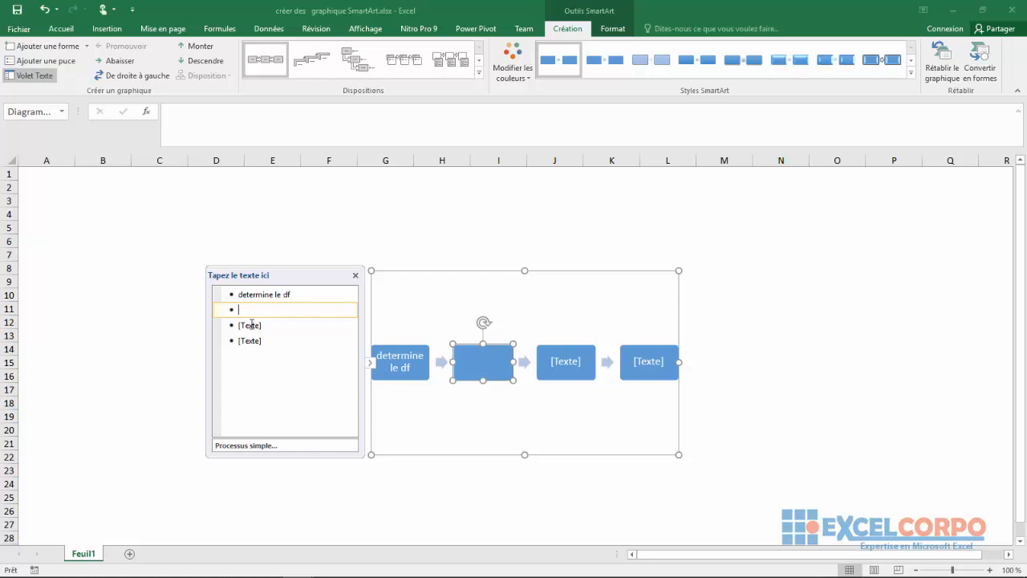
Step: Enter "calcul les limites" as the second item in the SmartArt text pane and add a new item below it
{"action": "left_click", "coordinate": [251, 324]}
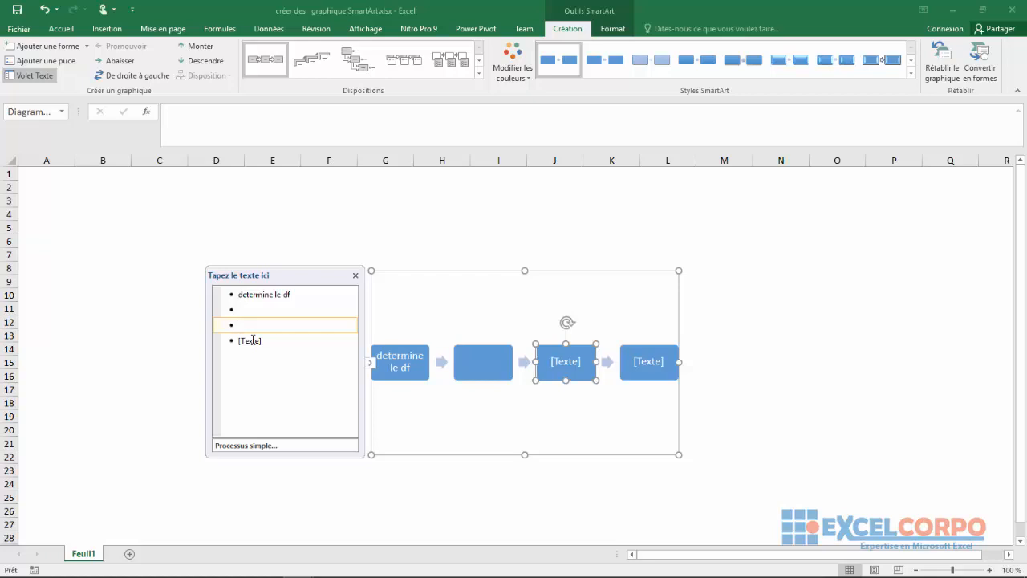
{"action": "left_click", "coordinate": [252, 341]}
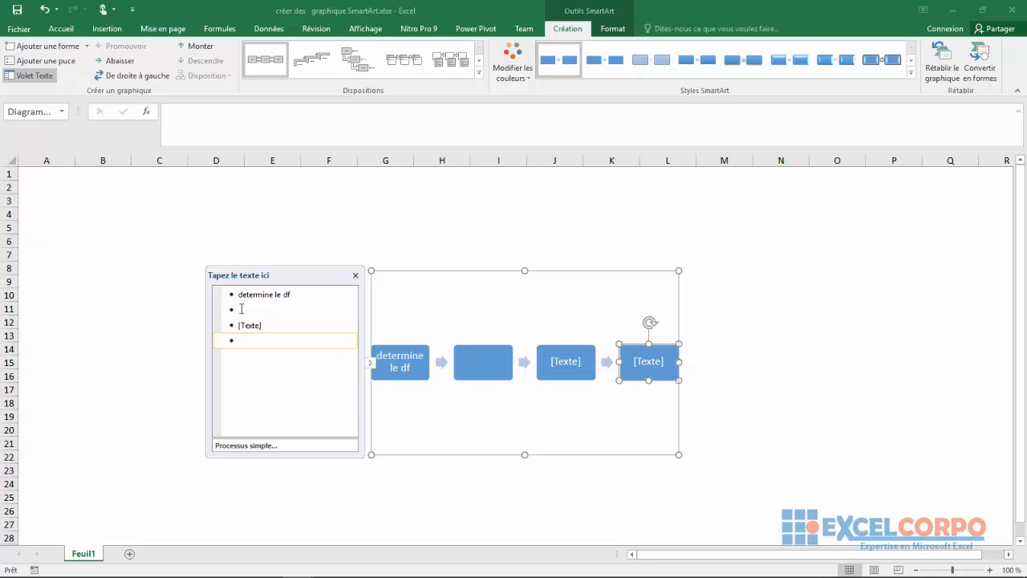
{"action": "left_click", "coordinate": [240, 309]}
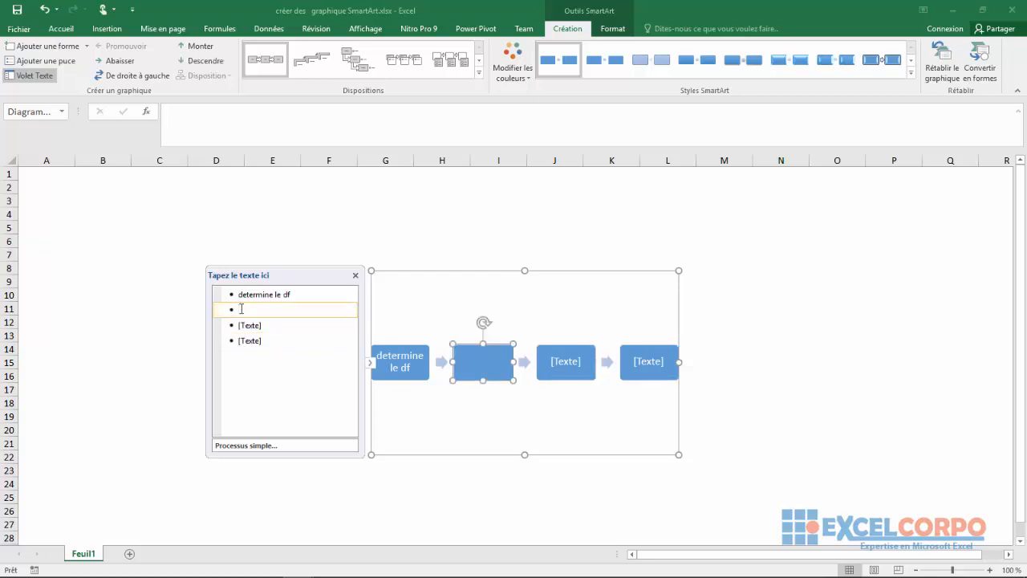
{"action": "type", "text": "calcul les limites"}
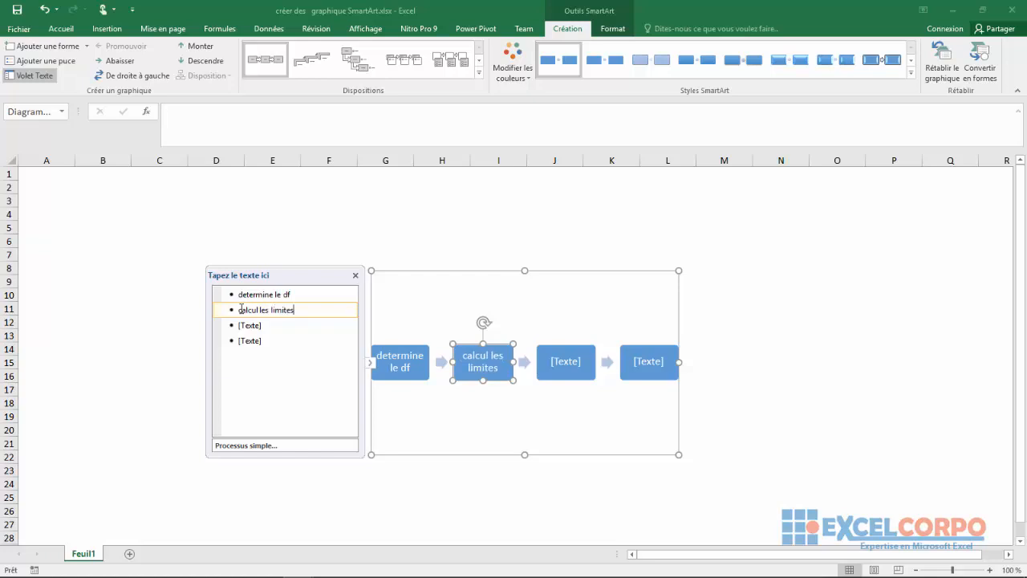
{"action": "key", "text": "Return"}
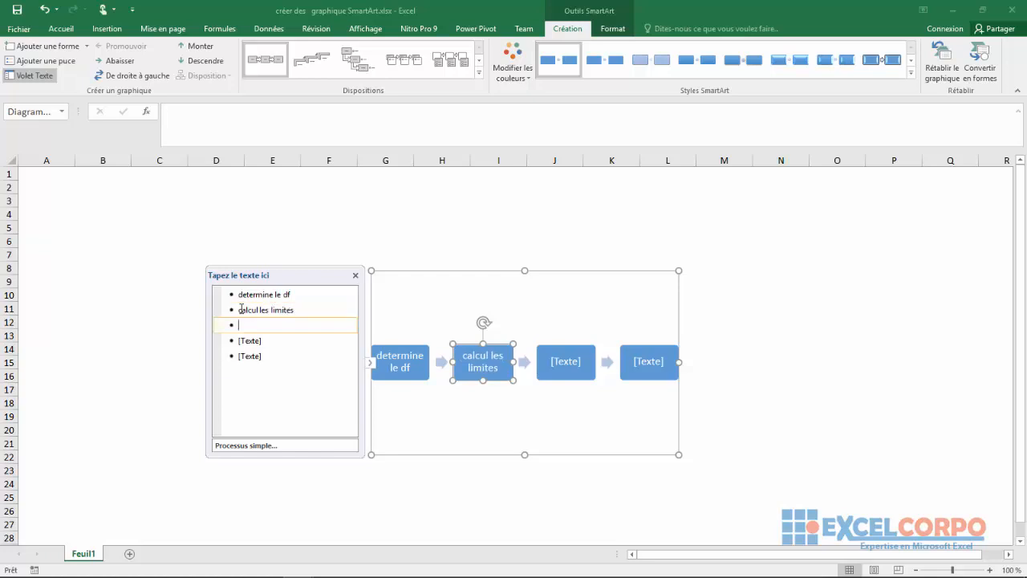
Step: Enter "calcul des dérivés" as the third item of the process and add a new item below it
{"action": "type", "text": "cqa"}
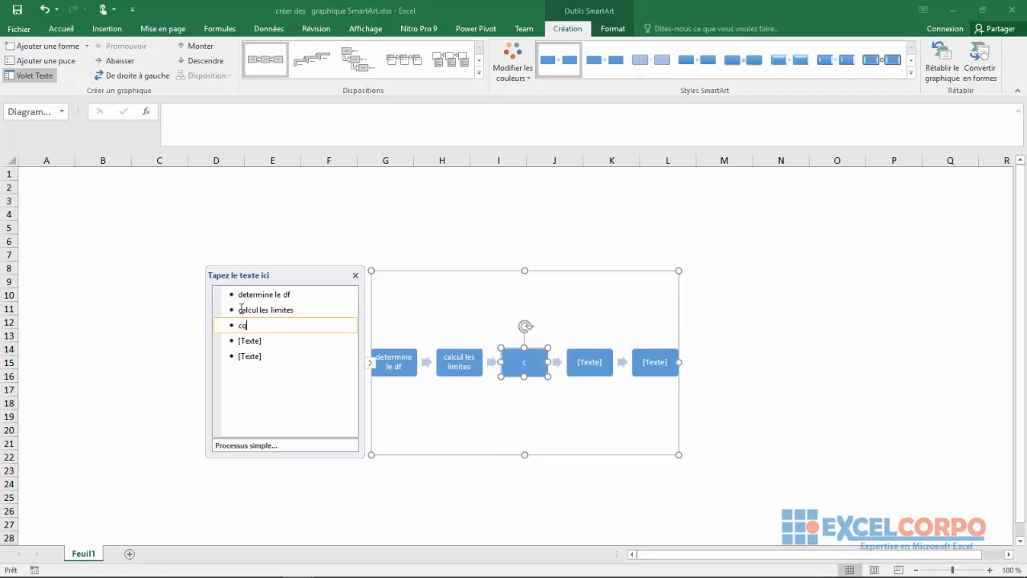
{"action": "key", "text": "BackSpace"}
{"action": "key", "text": "BackSpace"}
{"action": "type", "text": "alcul"}
{"action": "type", "text": " les"}
{"action": "key", "text": "BackSpace"}
{"action": "key", "text": "BackSpace"}
{"action": "key", "text": "BackSpace"}
{"action": "type", "text": "des d"}
{"action": "type", "text": "érivés"}
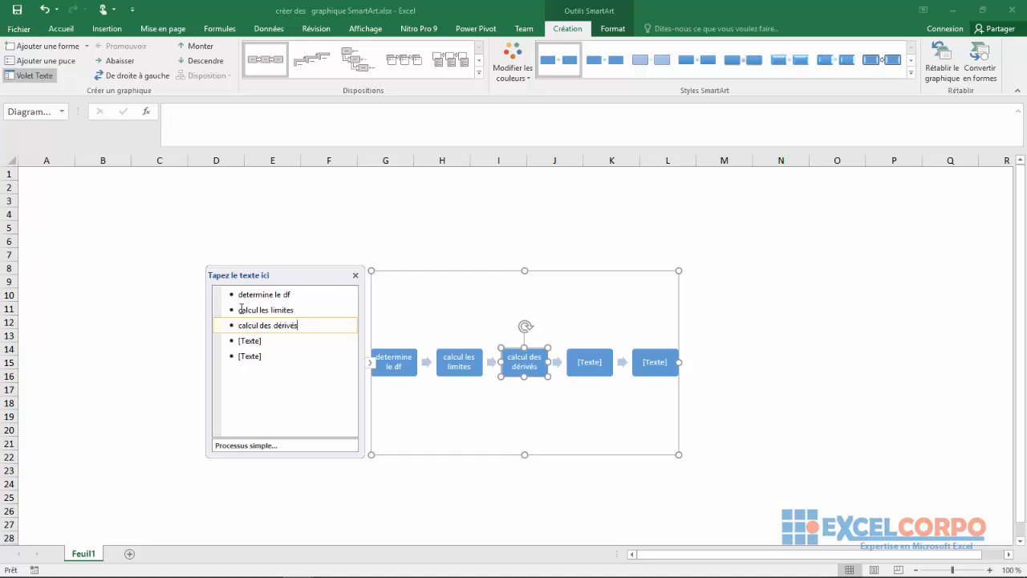
{"action": "key", "text": "Return"}
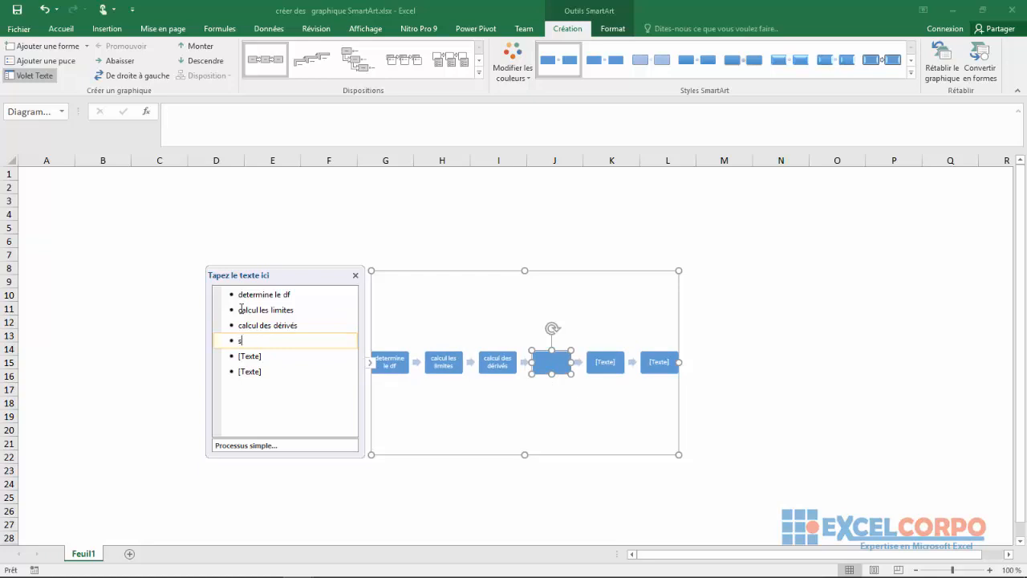
Step: Enter "sens de variation" and "tableau de variation" as the fourth and fifth items, and add a new item below them
{"action": "type", "text": "sens de variatoion"}
{"action": "key", "text": "Return"}
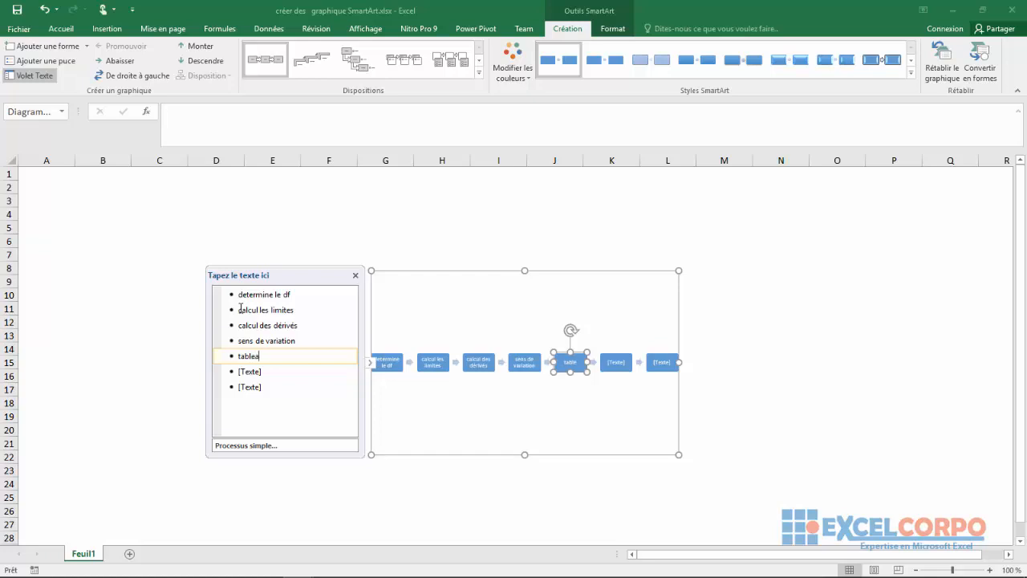
{"action": "type", "text": "de variations"}
{"action": "key", "text": "Return"}
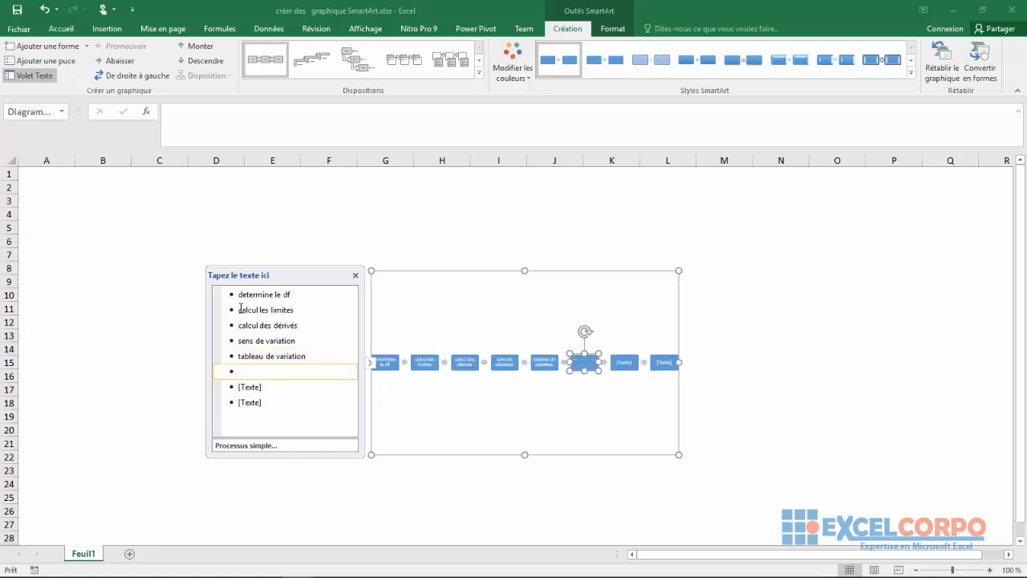
Step: Enter "recherche des asymptote possibles" as the sixth item and add a new item below it
{"action": "type", "text": "recherche des"}
{"action": "type", "text": "asymptote"}
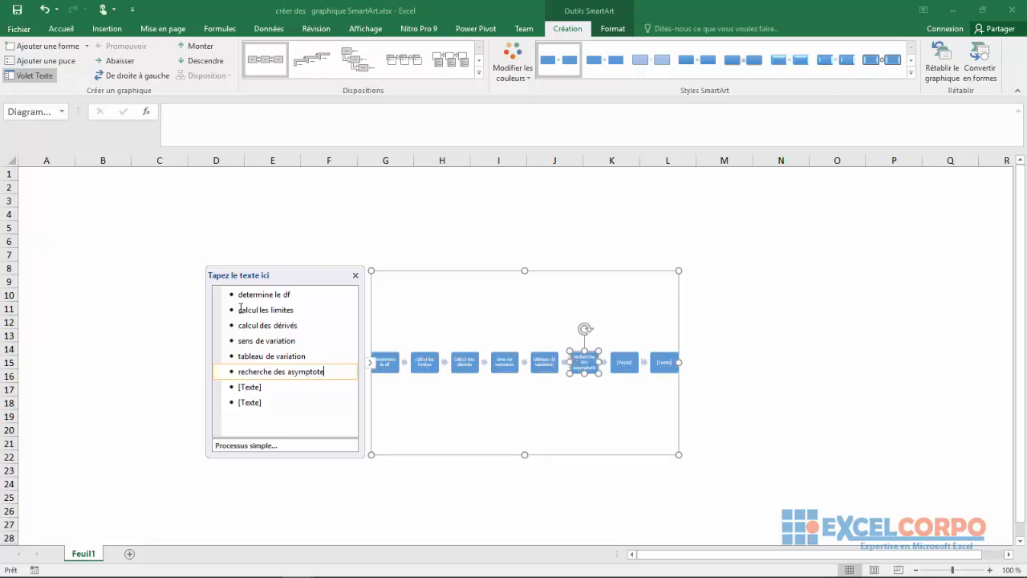
{"action": "type", "text": " possi"}
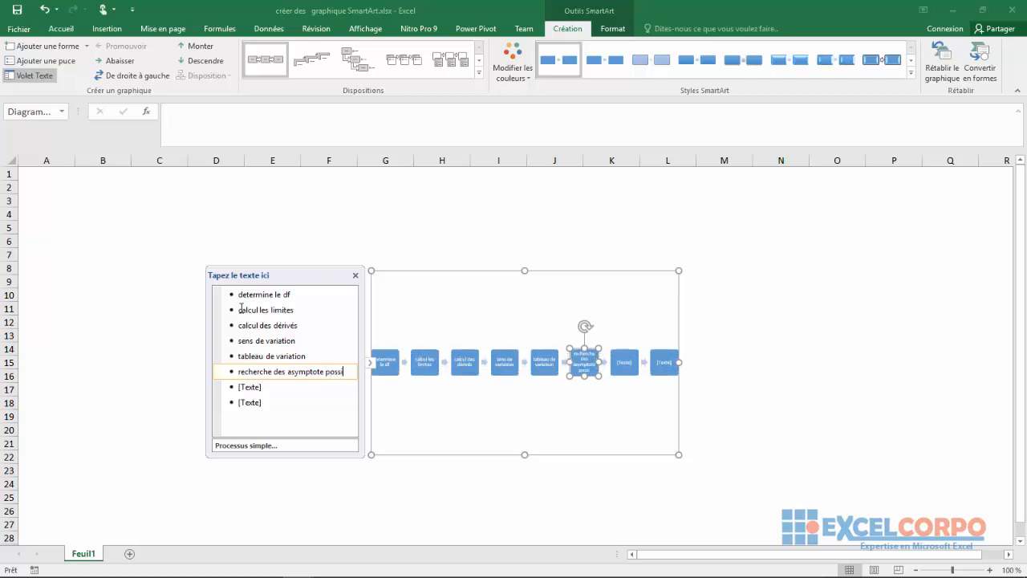
{"action": "type", "text": "bles"}
{"action": "key", "text": "Return"}
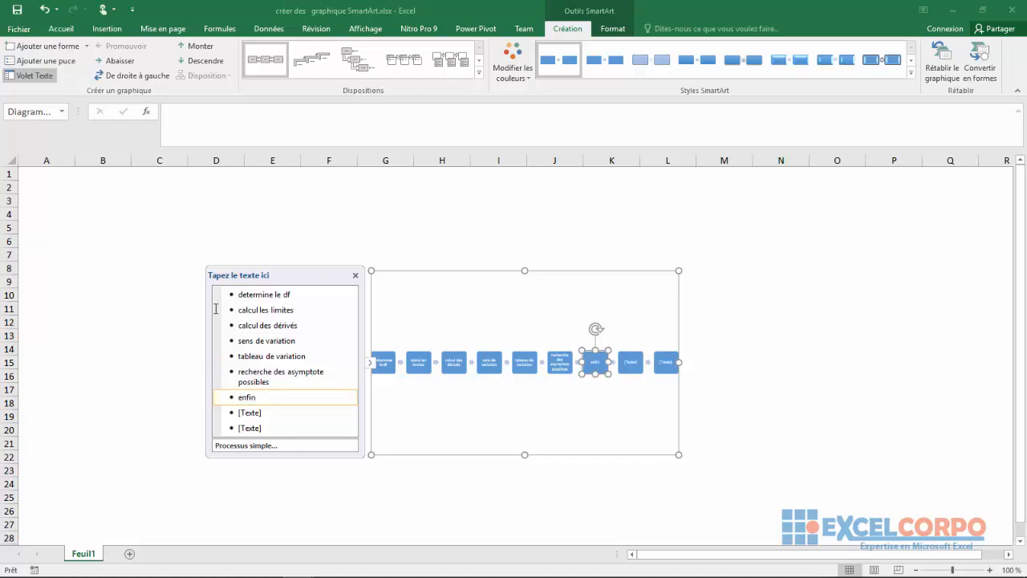
Step: Enter "enfin on trace la fonction" as the seventh item and finish the text entry
{"action": "type", "text": "trace"}
{"action": "type", "text": "la fonction"}
{"action": "left_click", "coordinate": [393, 414]}
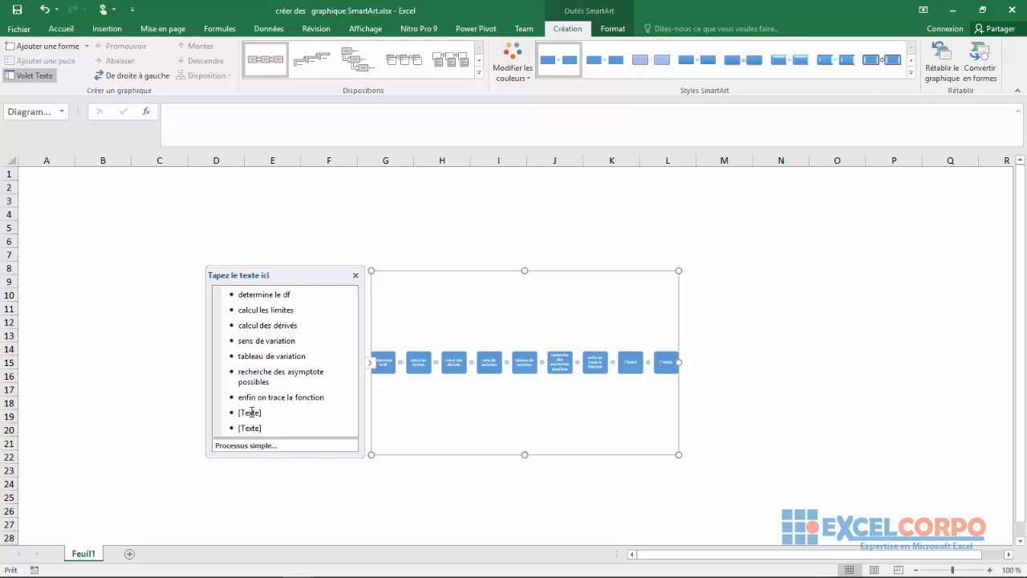
Step: Hide the SmartArt text pane and enlarge the graphic to span columns D to L
{"action": "left_click", "coordinate": [356, 275]}
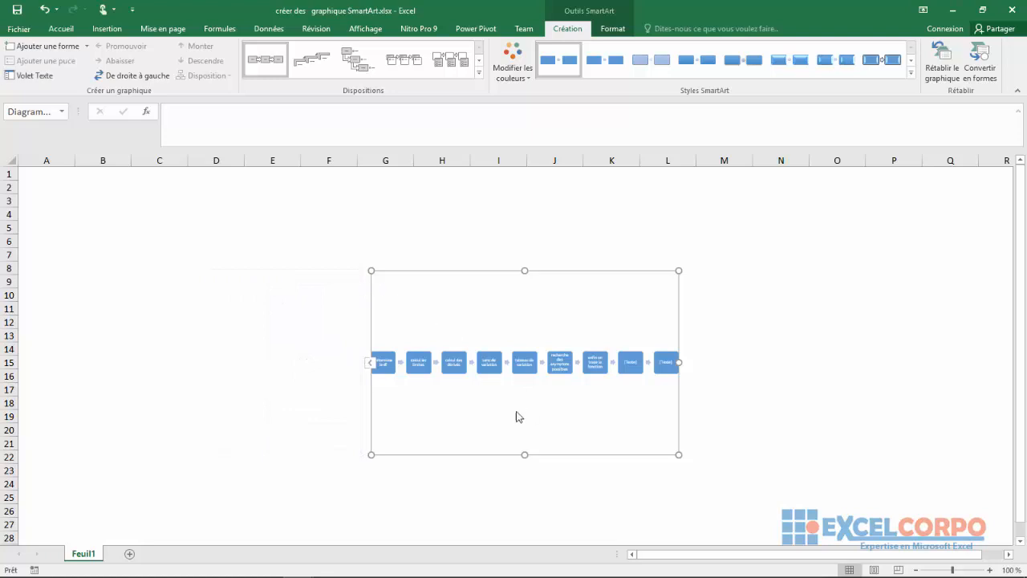
{"action": "mouse_move", "coordinate": [679, 362]}
{"action": "left_mouse_down"}
{"action": "mouse_move", "coordinate": [717, 362]}
{"action": "mouse_move", "coordinate": [695, 350]}
{"action": "left_mouse_up"}
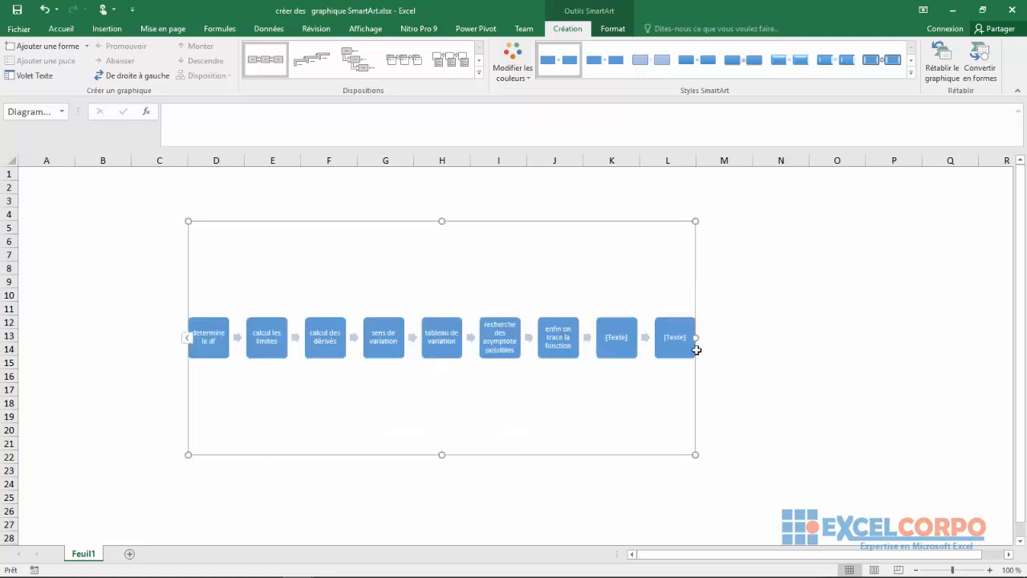
Step: Cut the two unused [Texte] shapes from the end of the process graphic
{"action": "left_click", "coordinate": [624, 340]}
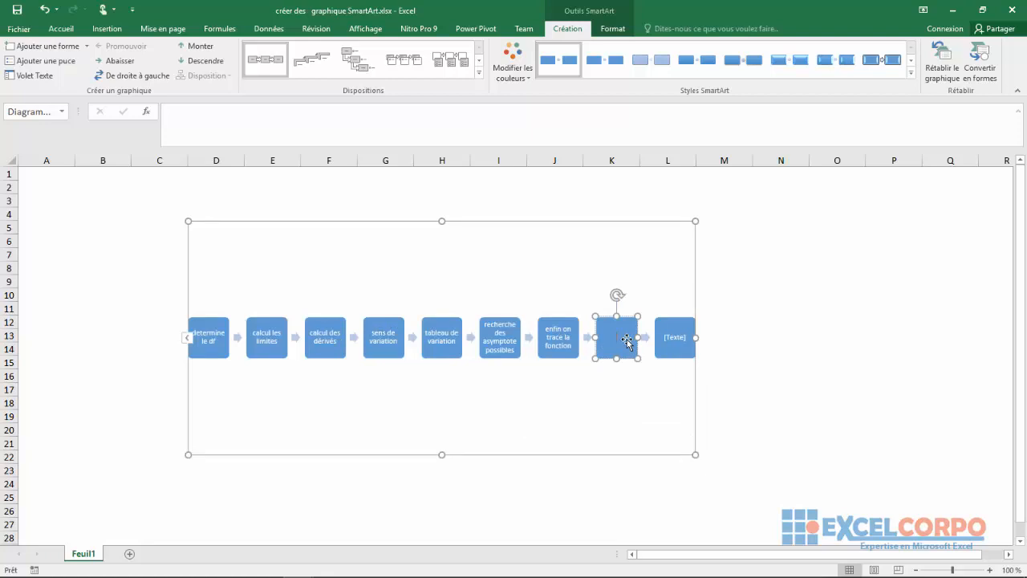
{"action": "right_click", "coordinate": [626, 341]}
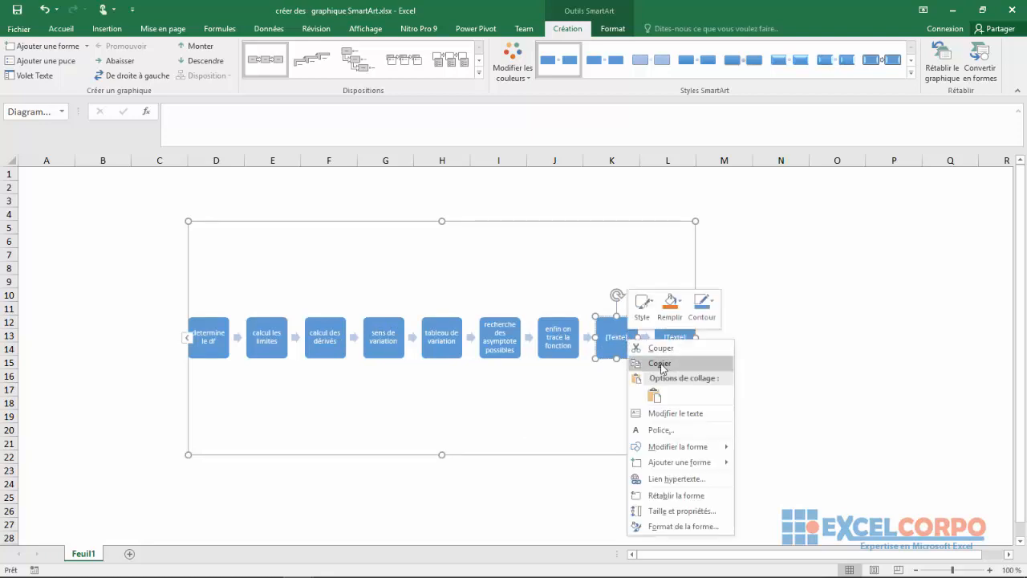
{"action": "left_click", "coordinate": [661, 351]}
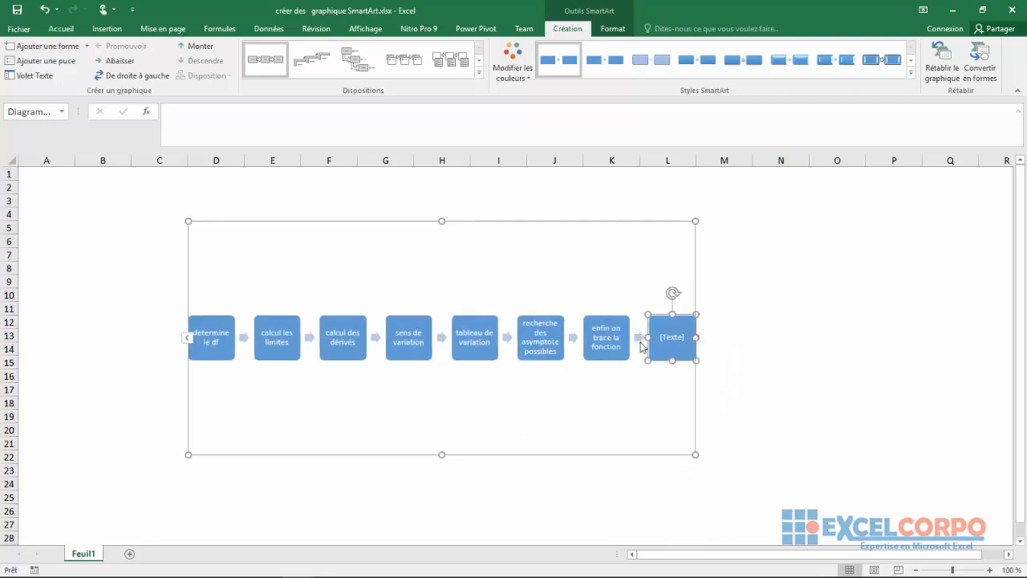
{"action": "right_click", "coordinate": [681, 331]}
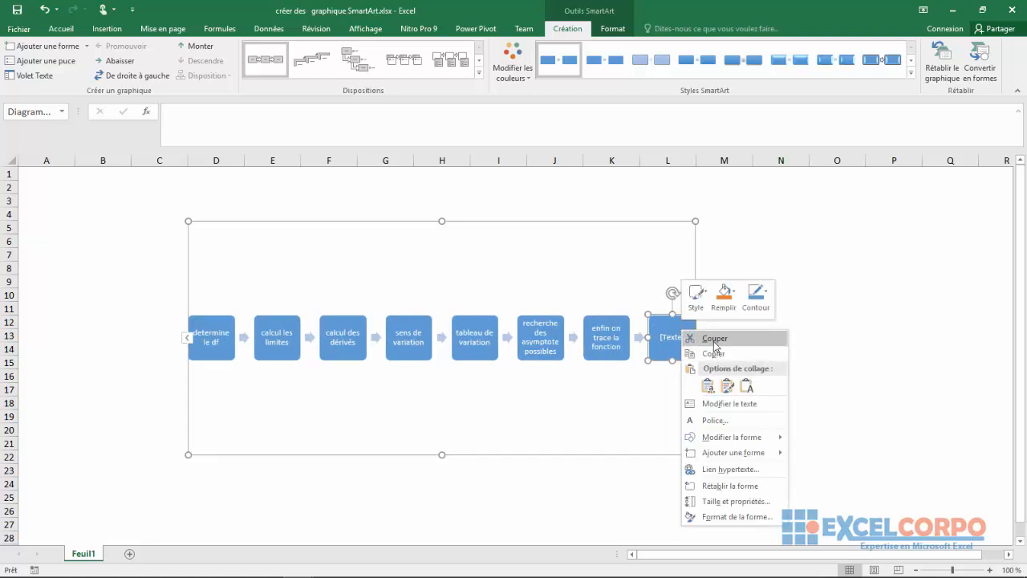
{"action": "left_click", "coordinate": [715, 345]}
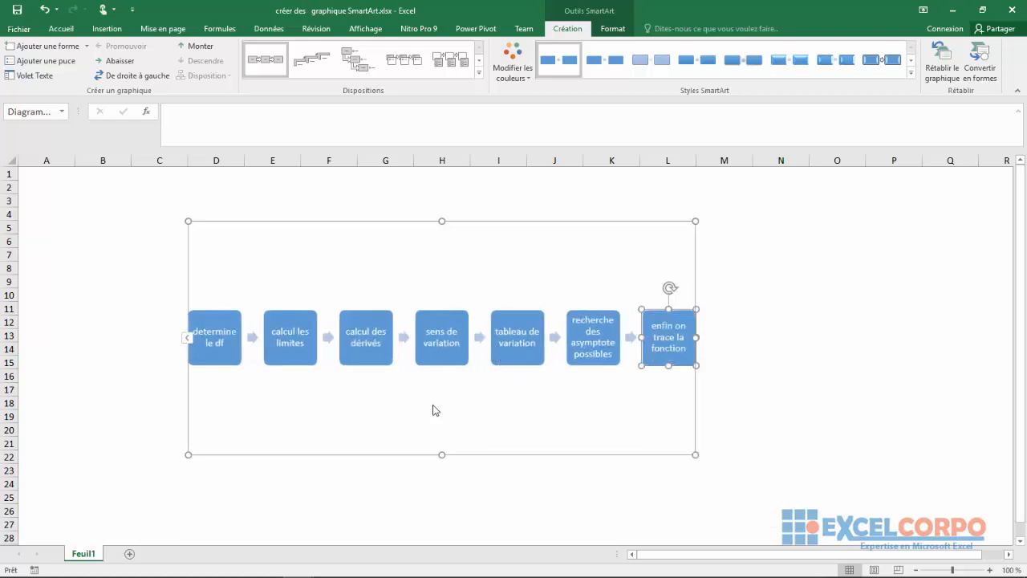
{"action": "left_click", "coordinate": [366, 409]}
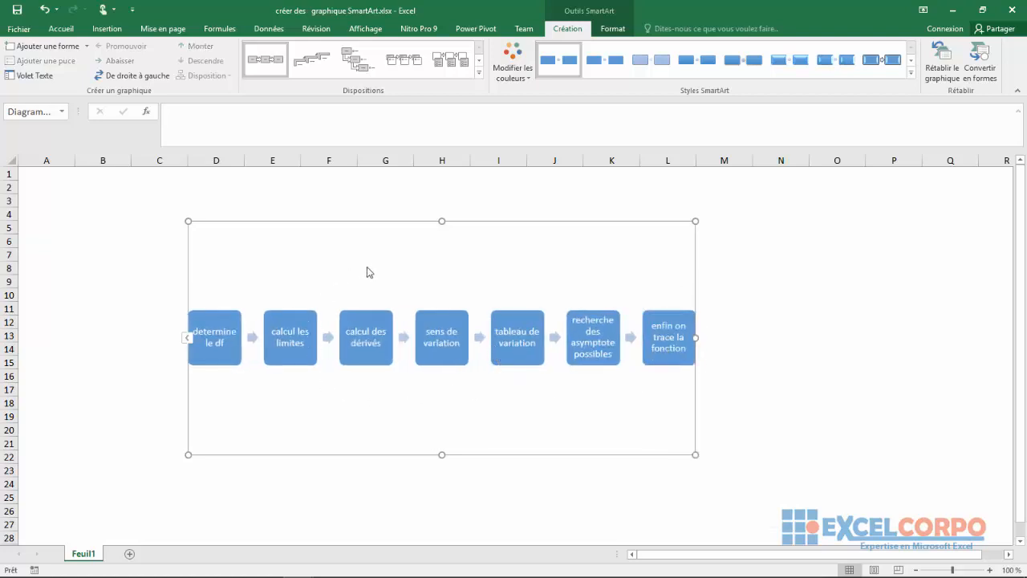
Step: Go through the process shapes one after another to examine the sequence of stages
{"action": "left_click", "coordinate": [236, 339]}
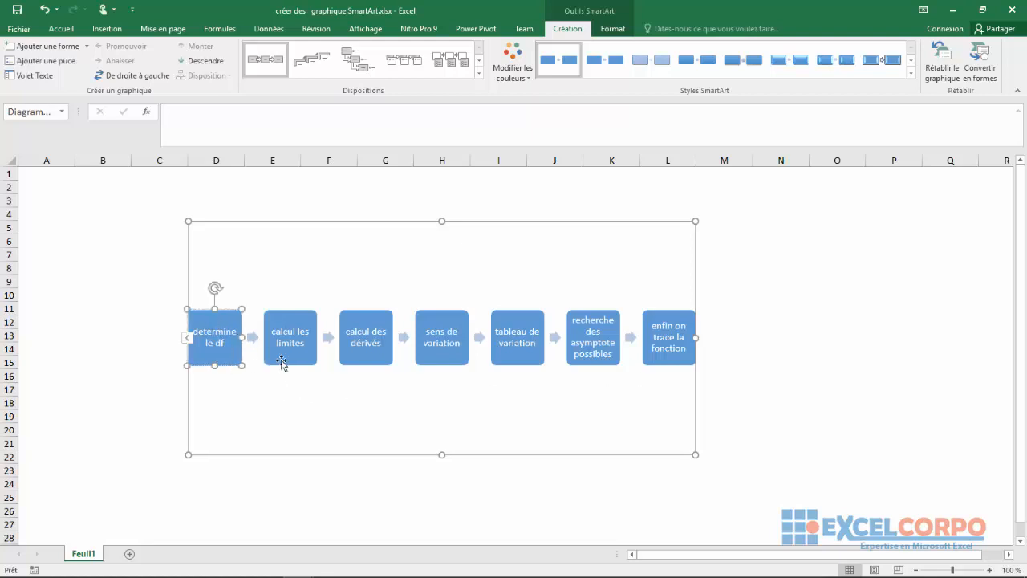
{"action": "left_click", "coordinate": [374, 335]}
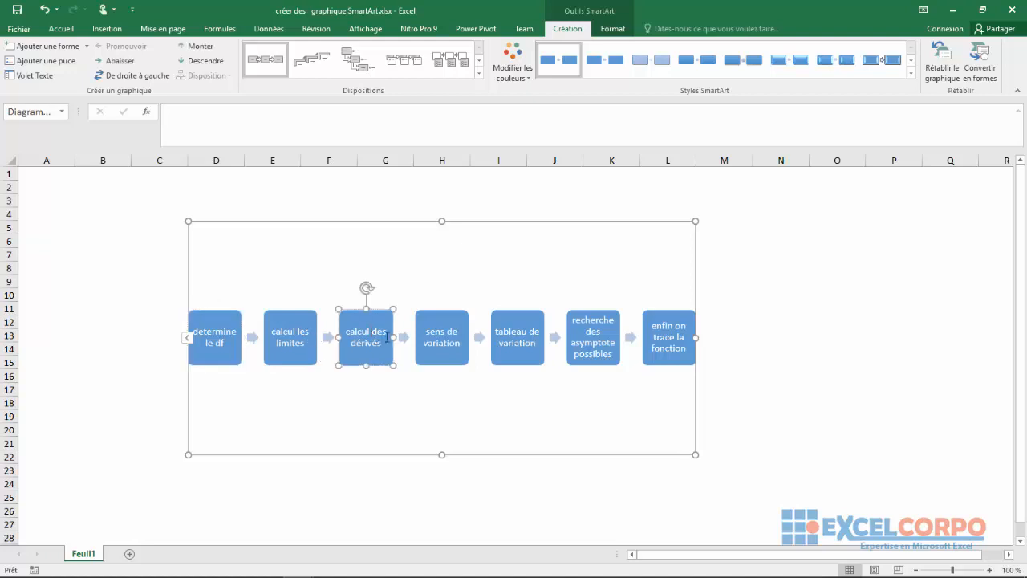
{"action": "left_click", "coordinate": [432, 343]}
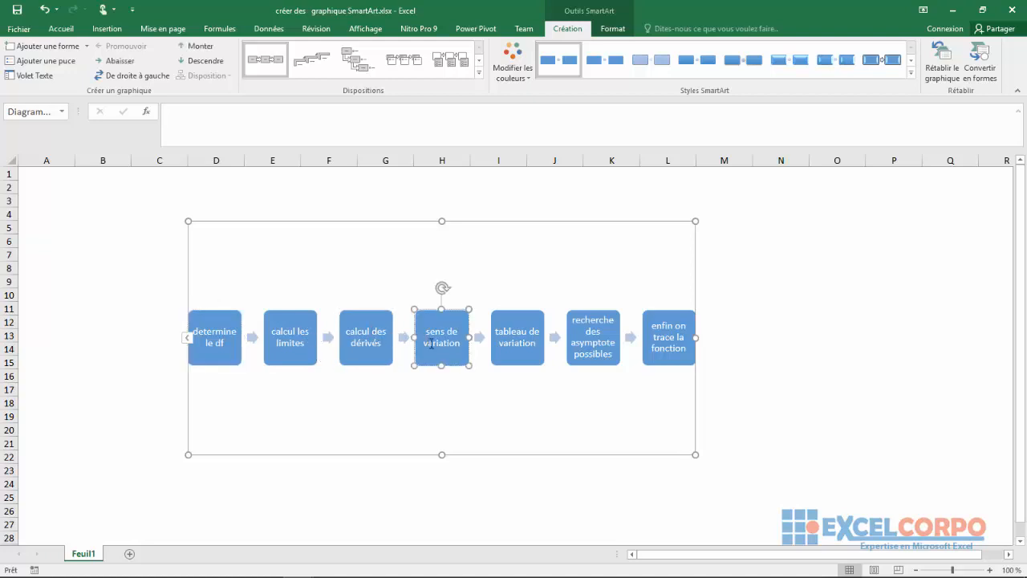
{"action": "left_click", "coordinate": [505, 345]}
{"action": "left_click", "coordinate": [588, 342]}
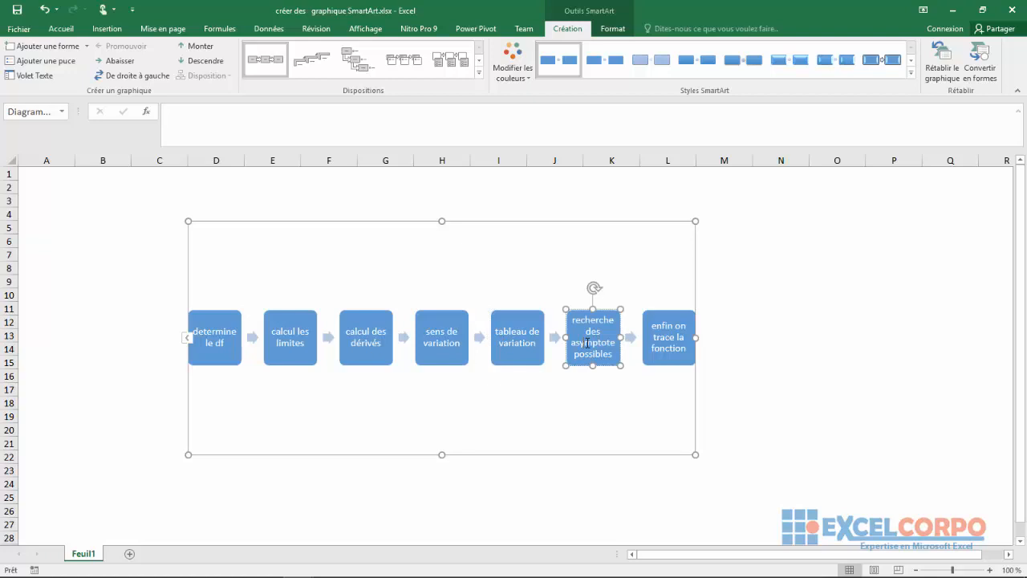
{"action": "left_click", "coordinate": [687, 330]}
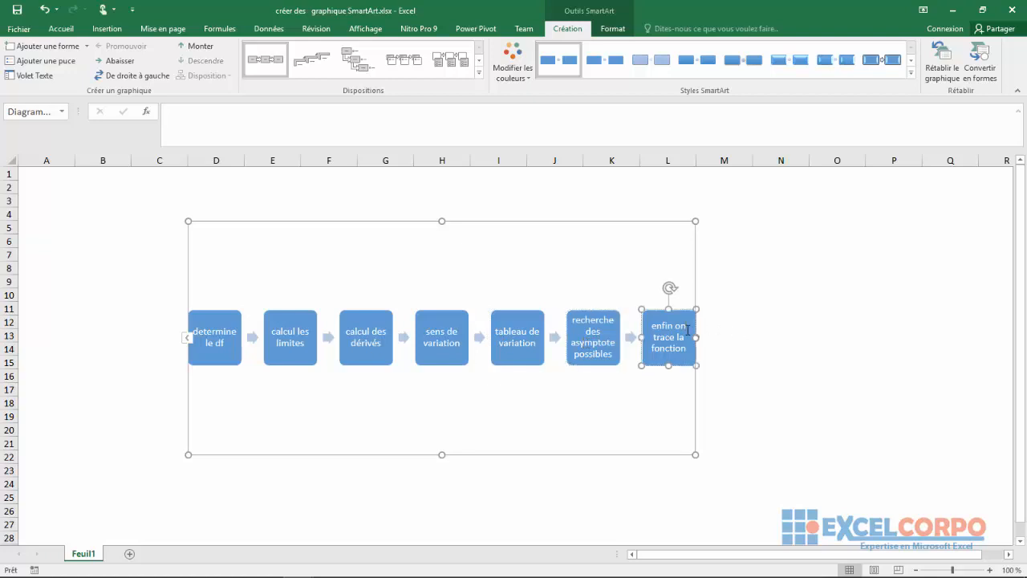
{"action": "left_click", "coordinate": [534, 287]}
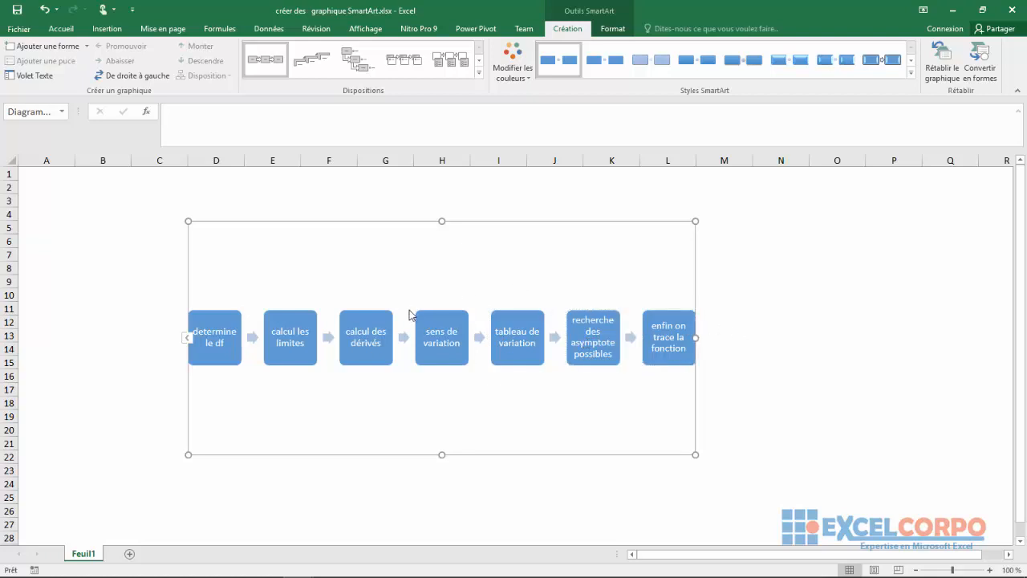
{"action": "left_click", "coordinate": [457, 316]}
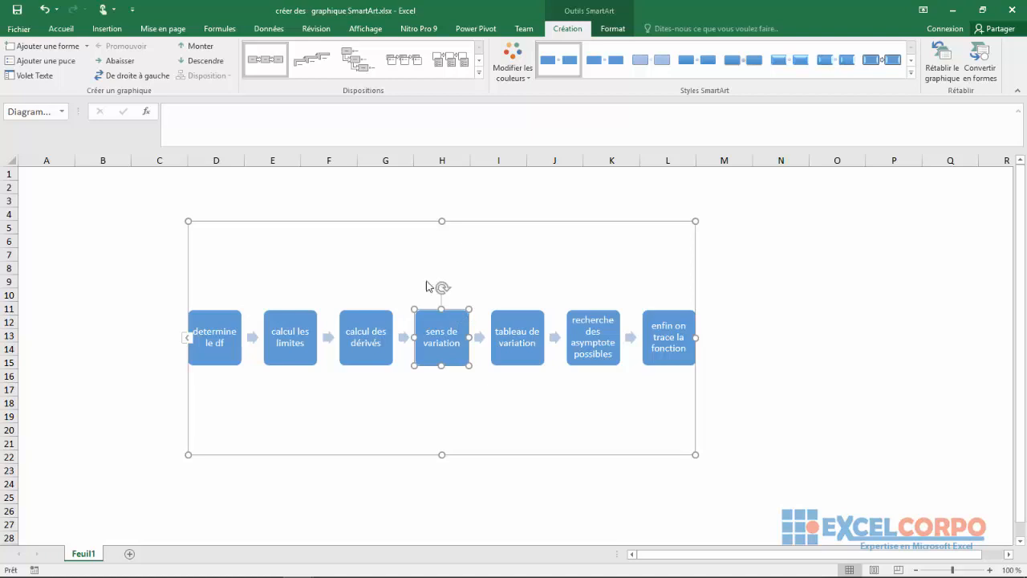
{"action": "left_click", "coordinate": [382, 263]}
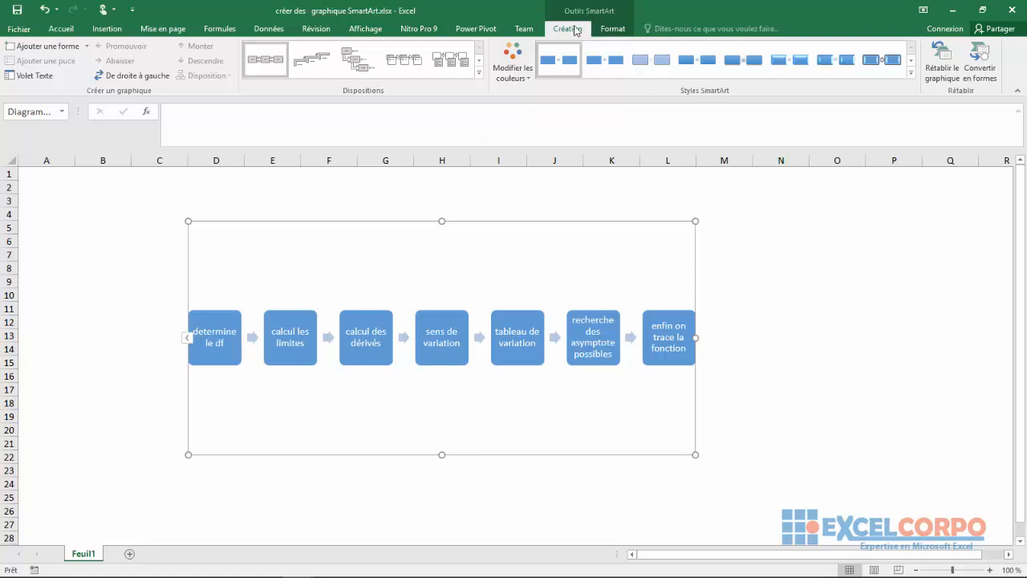
Step: Apply the 3D SmartArt style with tilted brick-like blocks and the first multicolour palette of the En couleur group
{"action": "left_click", "coordinate": [604, 30]}
{"action": "left_click", "coordinate": [567, 29]}
{"action": "left_click", "coordinate": [912, 74]}
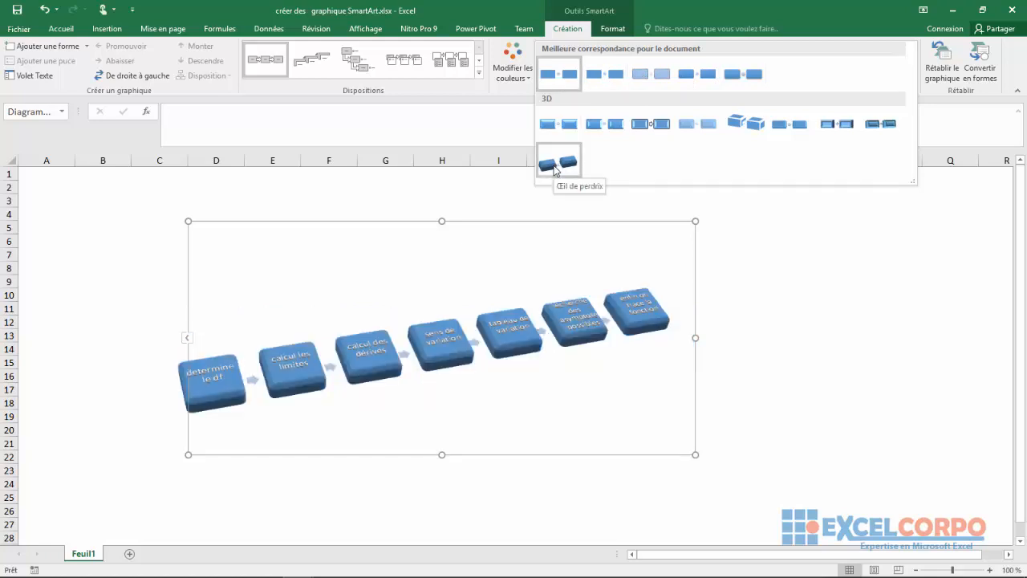
{"action": "left_click", "coordinate": [728, 120]}
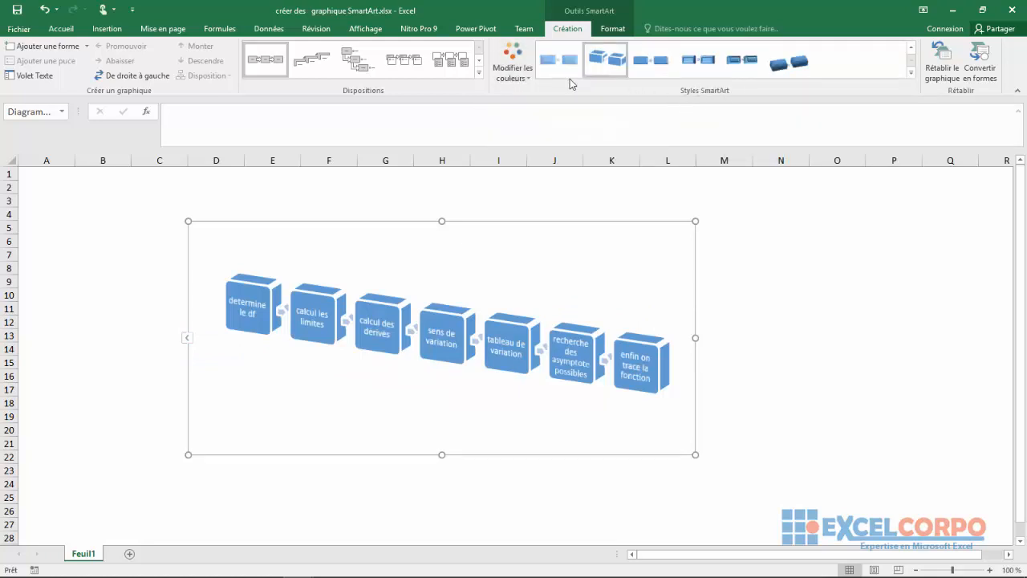
{"action": "left_click", "coordinate": [522, 72]}
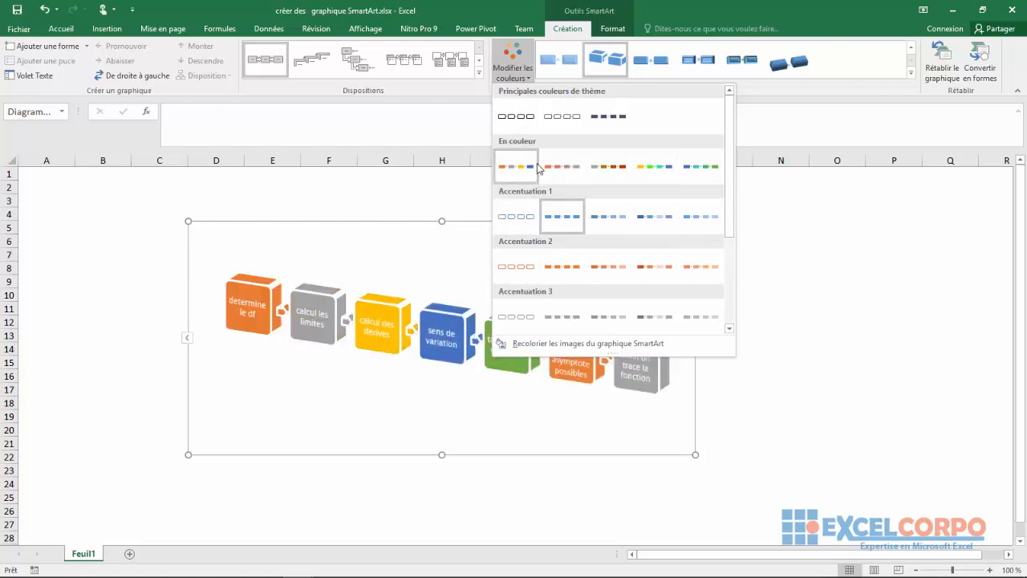
{"action": "left_click", "coordinate": [537, 169]}
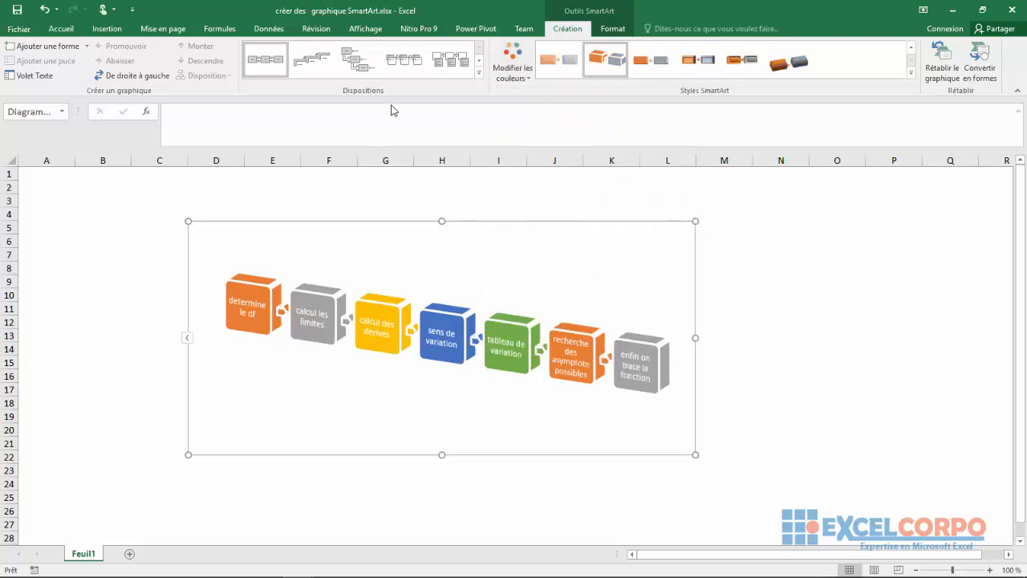
Step: Try several other layouts on the process graphic, from the descending staircase to the Entonnoir funnel
{"action": "left_click", "coordinate": [479, 71]}
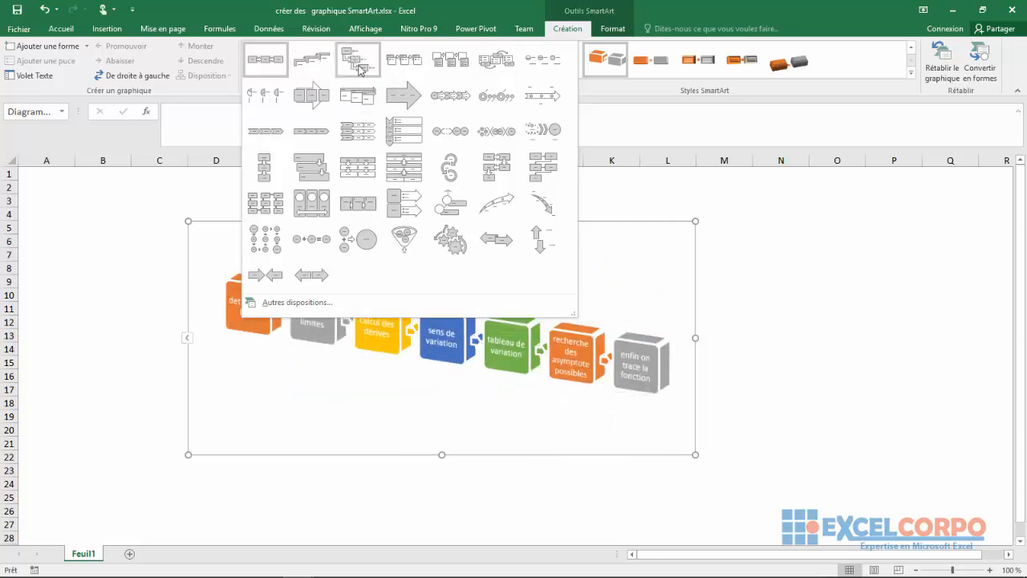
{"action": "left_click", "coordinate": [360, 71]}
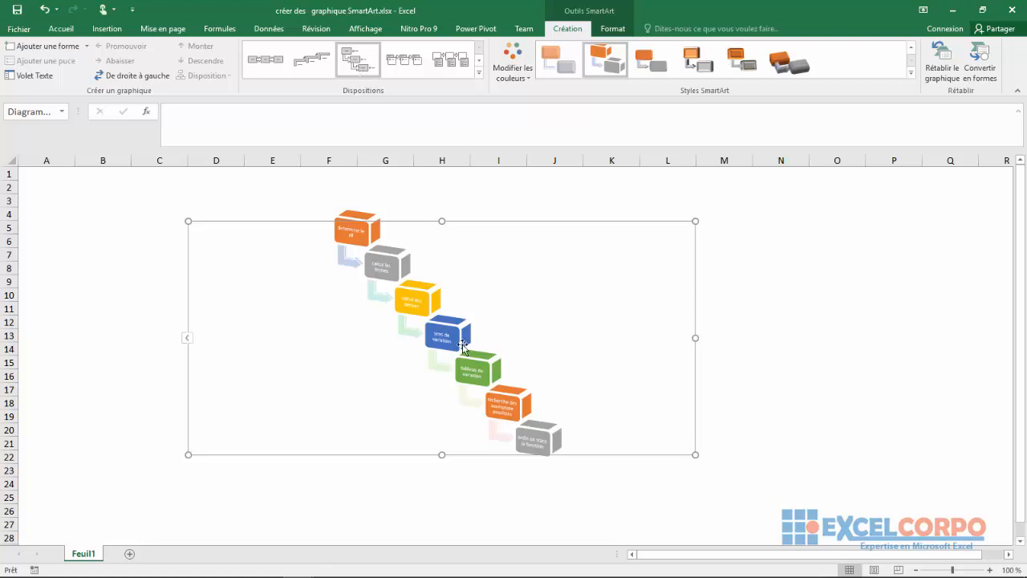
{"action": "left_click", "coordinate": [405, 63]}
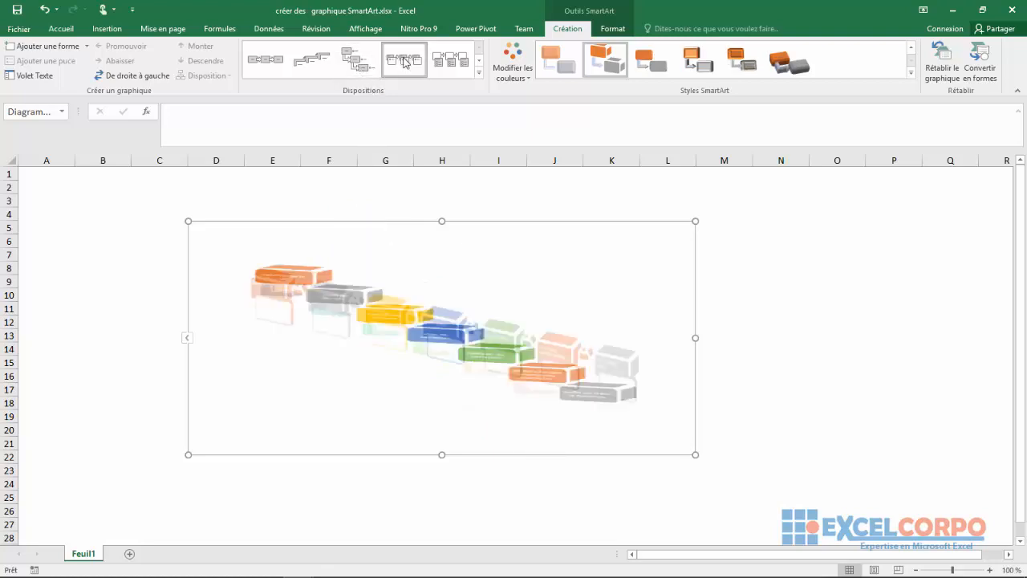
{"action": "left_click", "coordinate": [454, 62]}
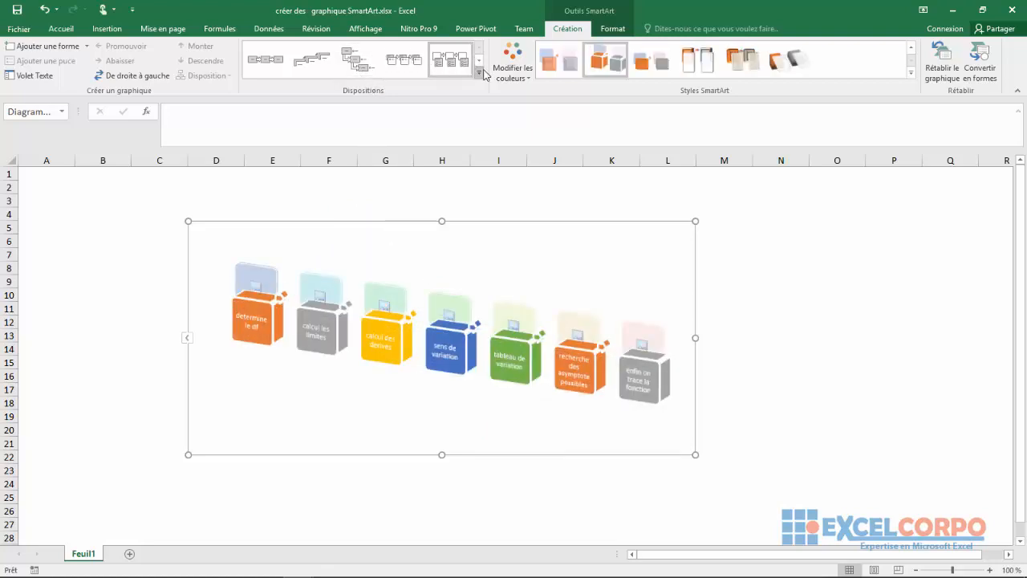
{"action": "left_click", "coordinate": [479, 73]}
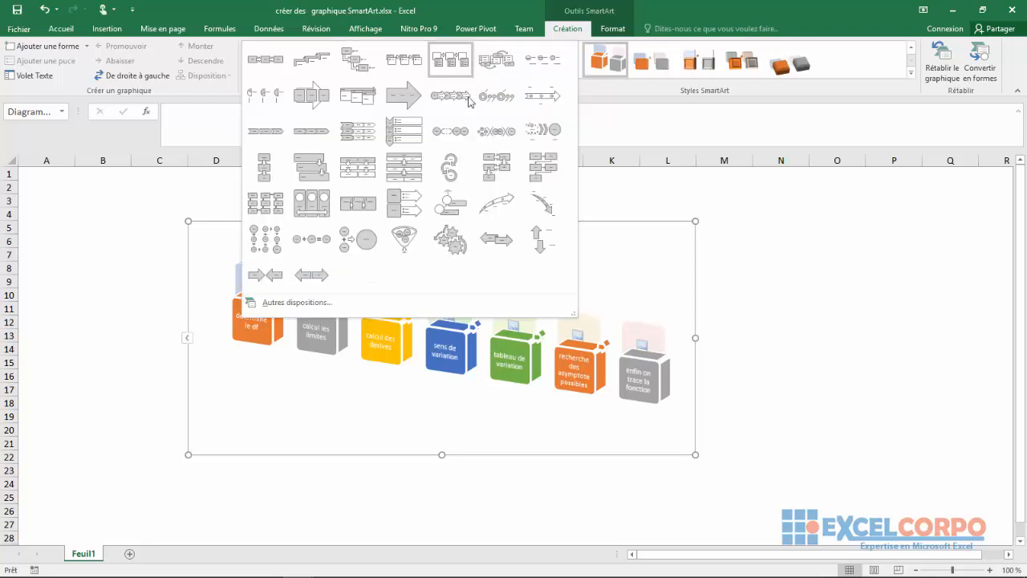
{"action": "left_click", "coordinate": [403, 241]}
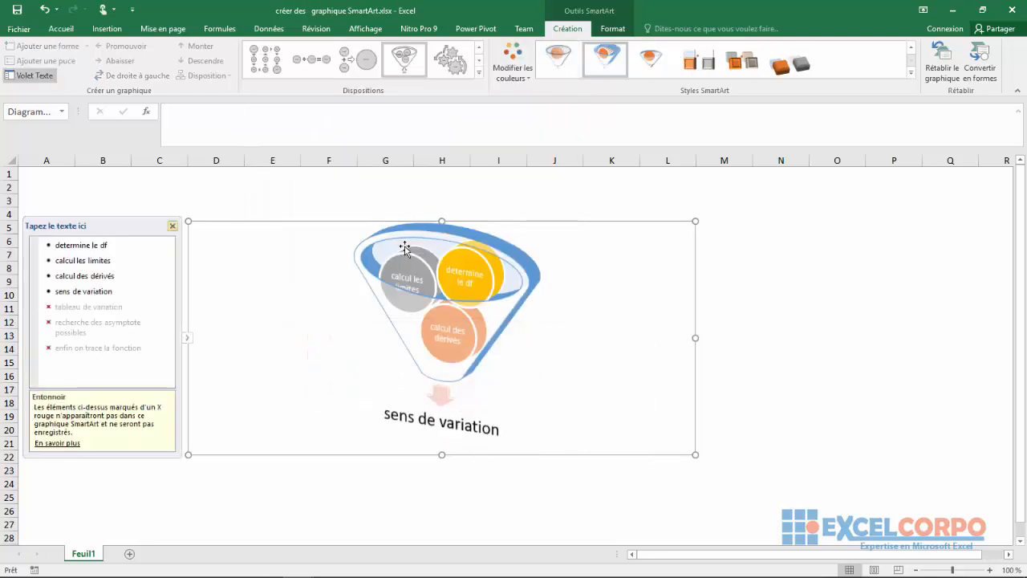
Step: Switch the graphic back to the Processus simple layout and hide the text pane
{"action": "left_click", "coordinate": [479, 72]}
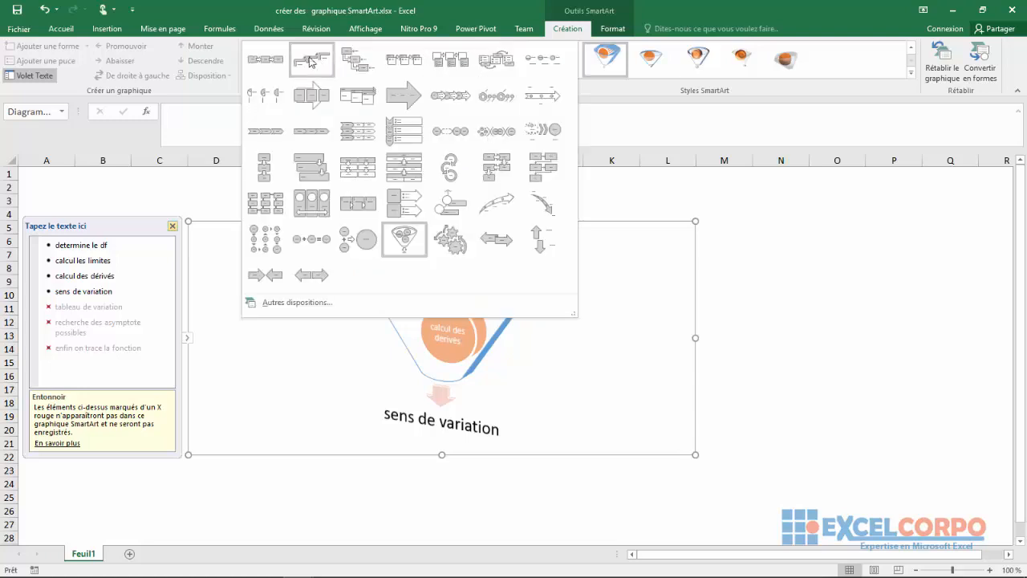
{"action": "left_click", "coordinate": [278, 60]}
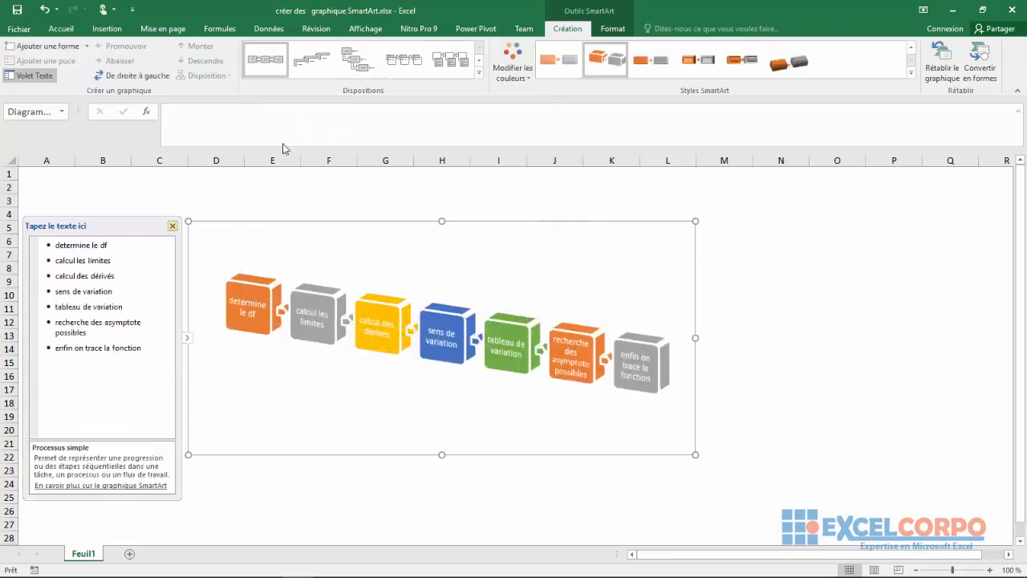
{"action": "left_click", "coordinate": [173, 226]}
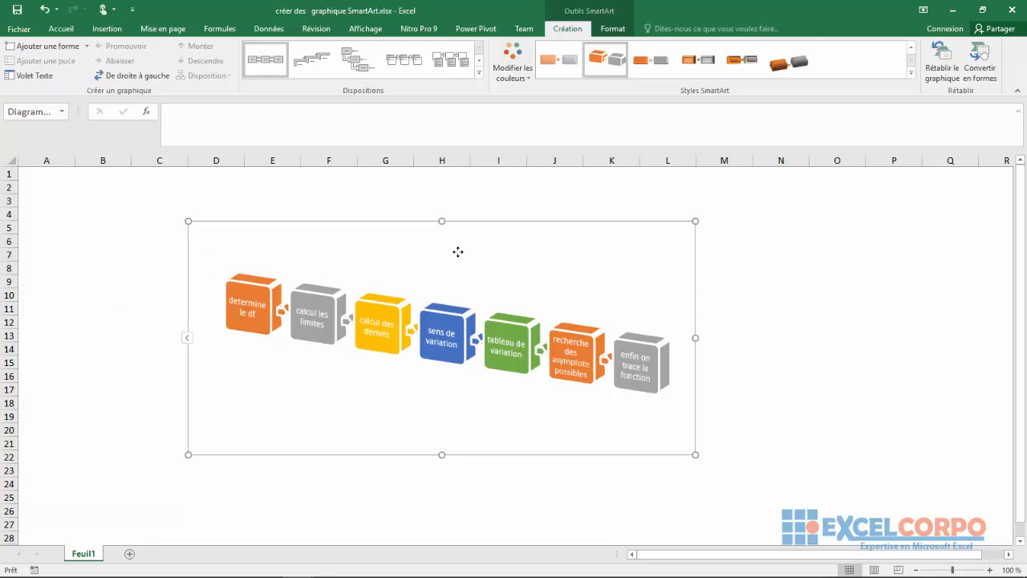
Step: Reverse the process graphic to run right to left, and restore its left-to-right direction
{"action": "left_click", "coordinate": [132, 76]}
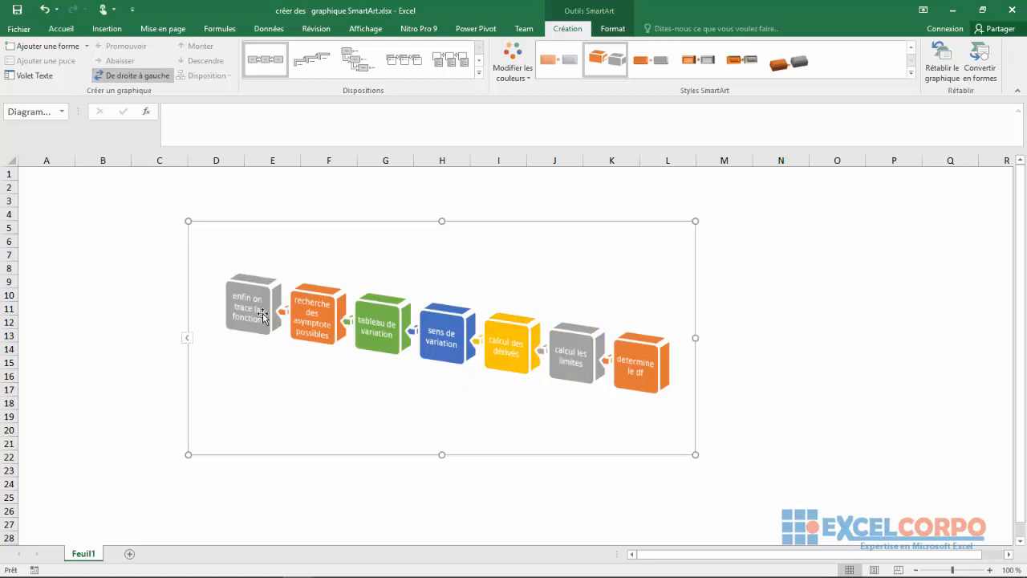
{"action": "left_click", "coordinate": [136, 76]}
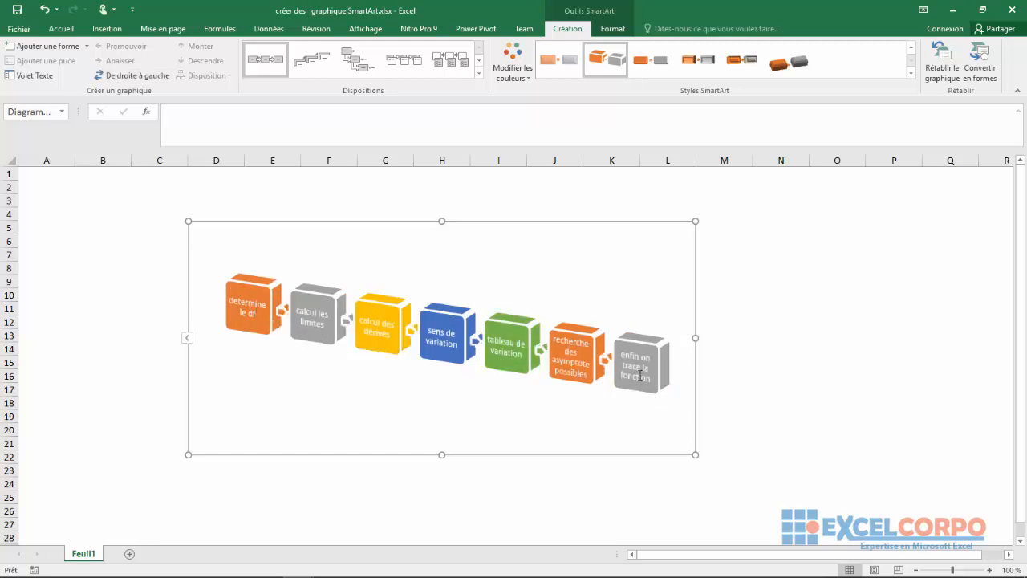
Step: Add two empty shapes after the last stage of the process graphic
{"action": "left_click", "coordinate": [87, 45]}
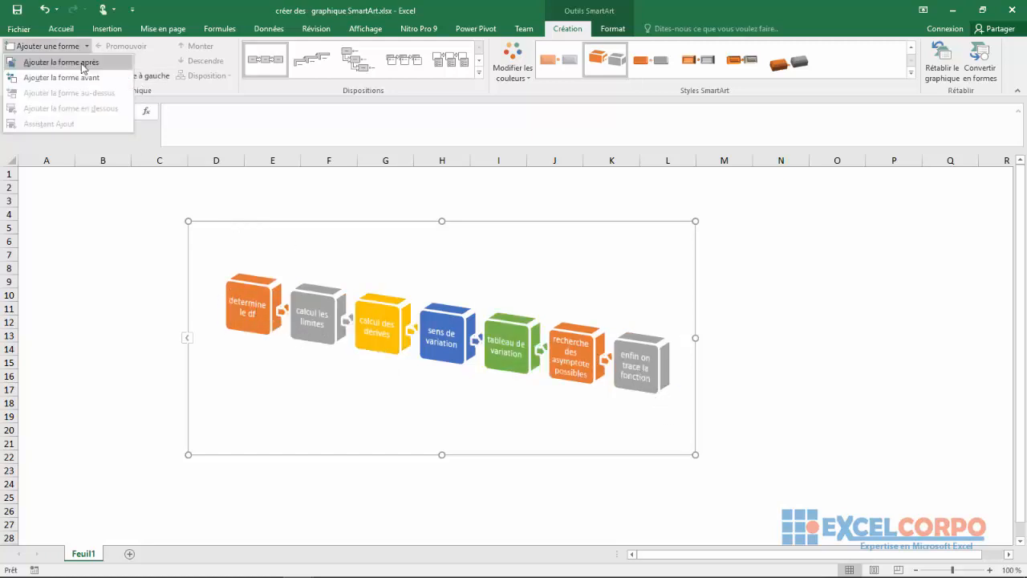
{"action": "left_click", "coordinate": [82, 63]}
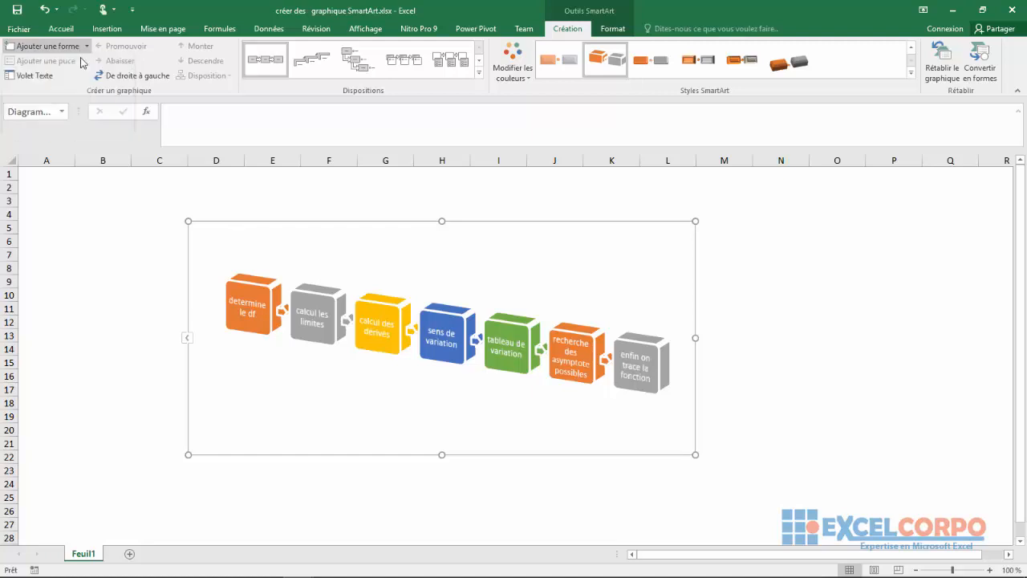
{"action": "left_click", "coordinate": [77, 48]}
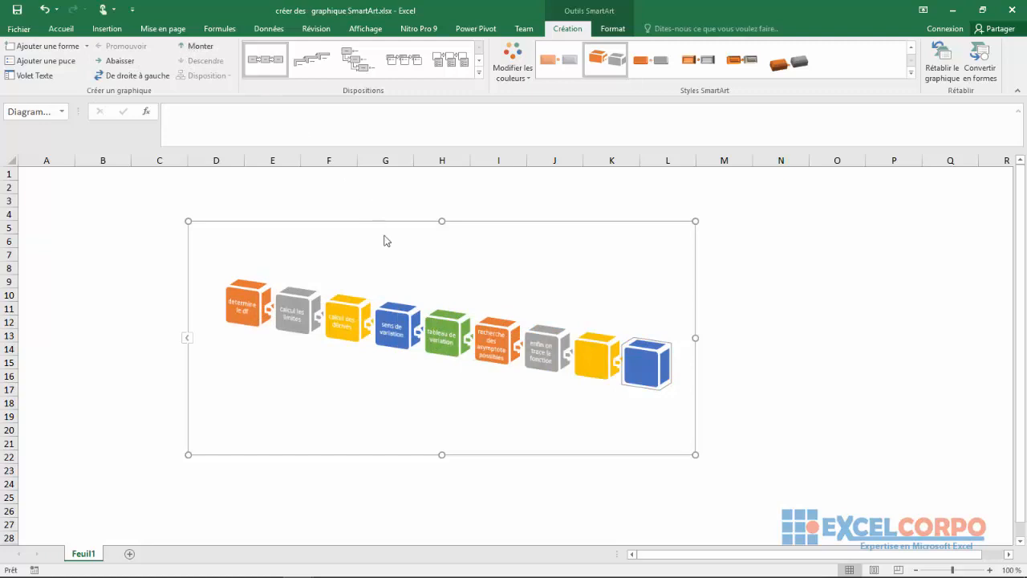
Step: Move the "calcul les limites" shape up one place, ahead of "determine le df"
{"action": "left_click", "coordinate": [457, 329]}
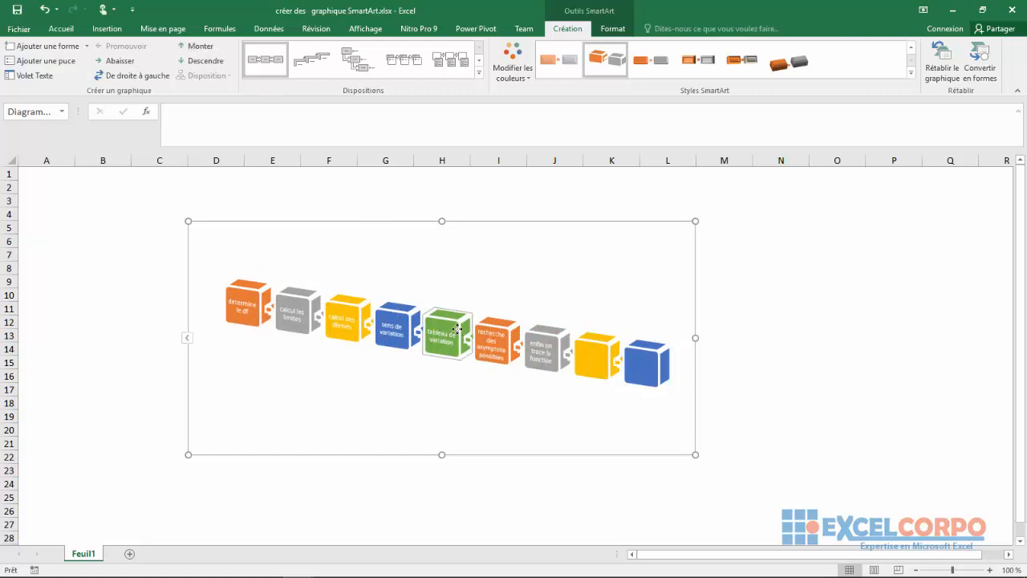
{"action": "left_click", "coordinate": [599, 368]}
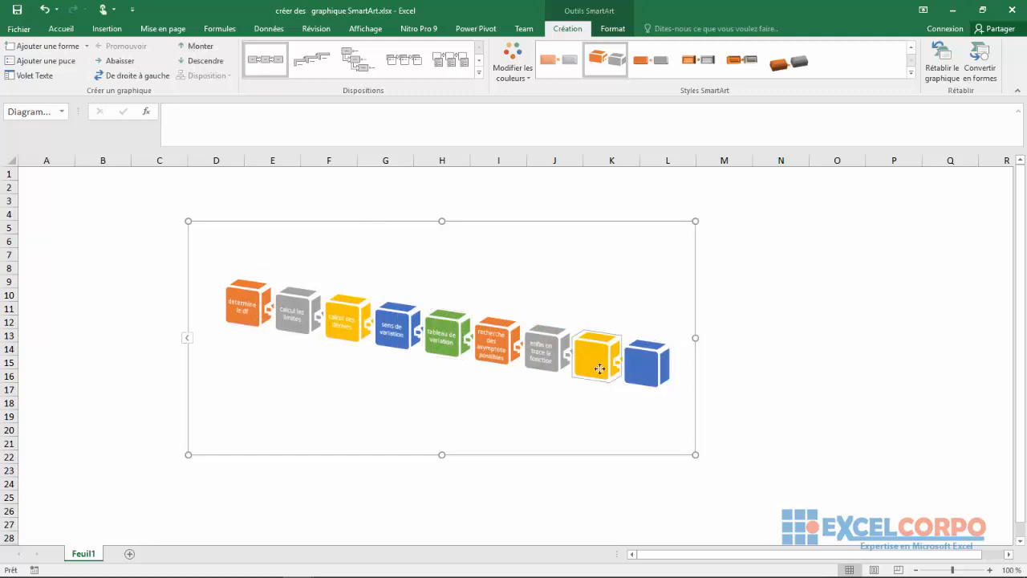
{"action": "left_click", "coordinate": [295, 310]}
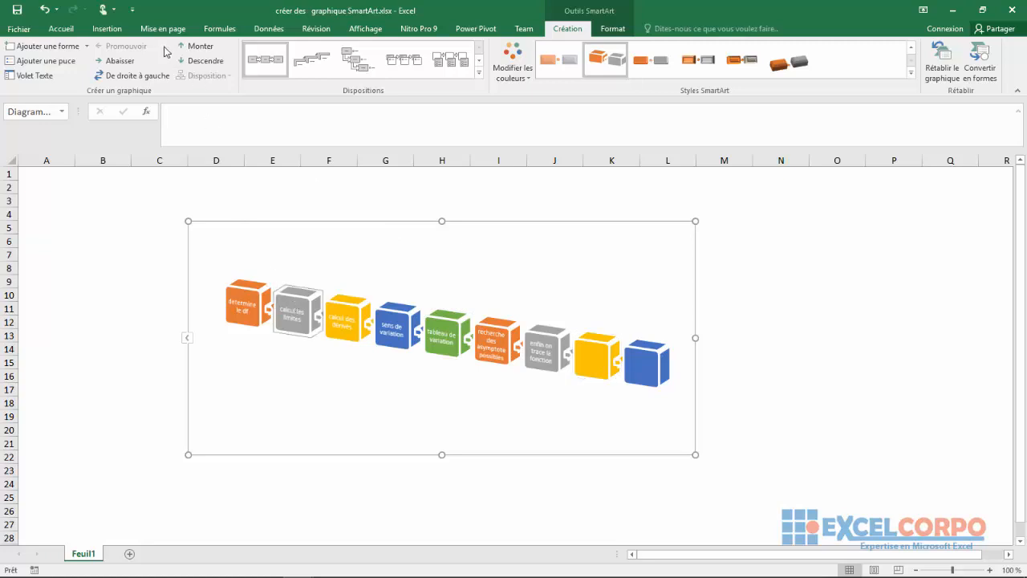
{"action": "left_click", "coordinate": [191, 48]}
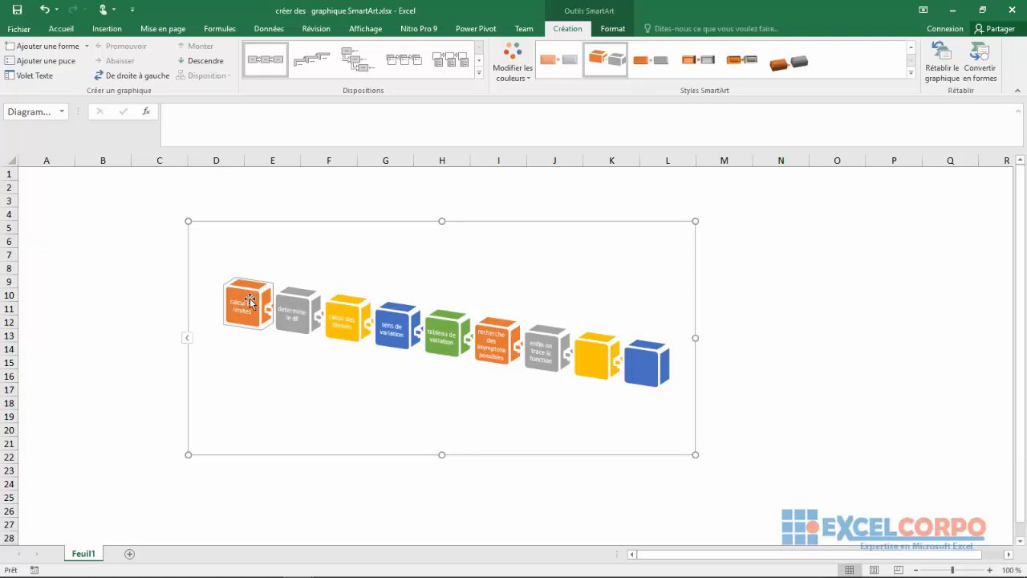
Step: Apply the first flat SmartArt style for the document and the dark filled palette of Principales couleurs de thème
{"action": "left_click", "coordinate": [786, 74]}
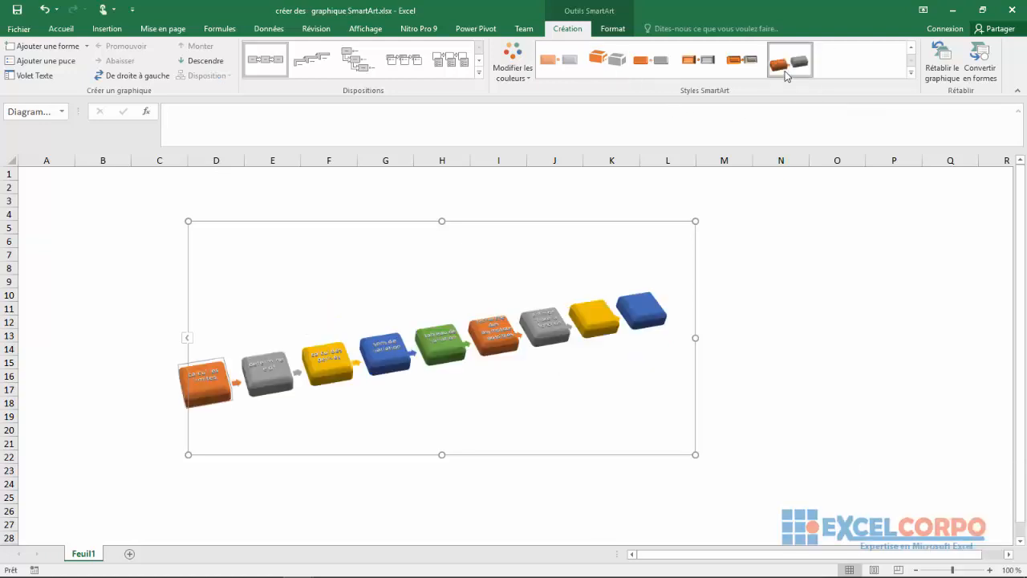
{"action": "left_click", "coordinate": [908, 72]}
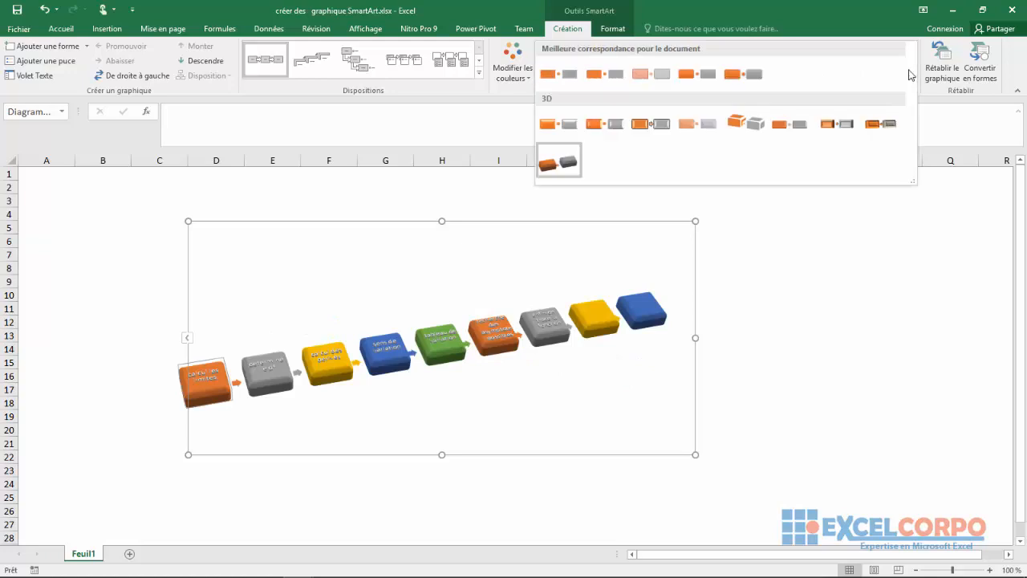
{"action": "left_click", "coordinate": [566, 79]}
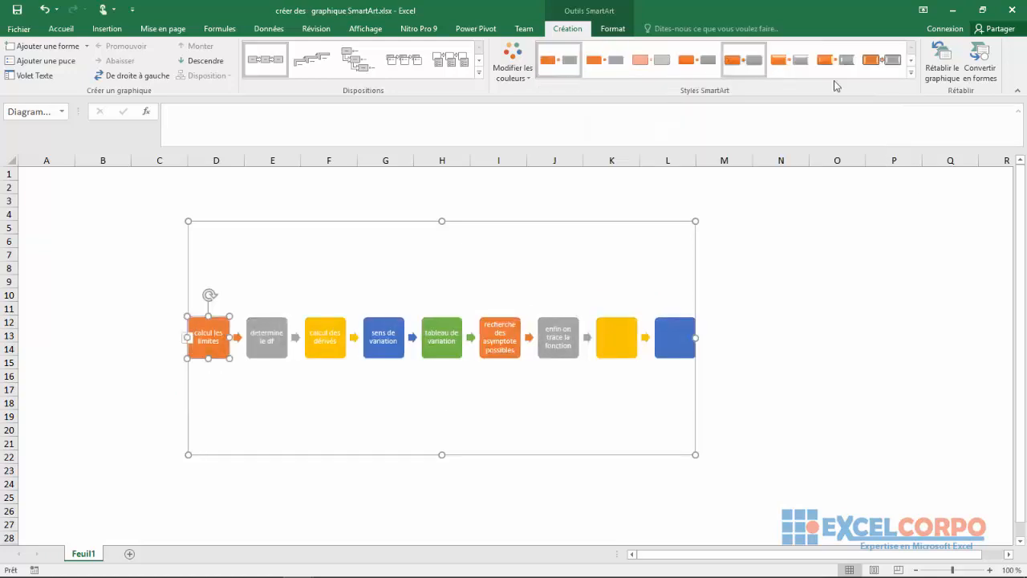
{"action": "left_click", "coordinate": [525, 79]}
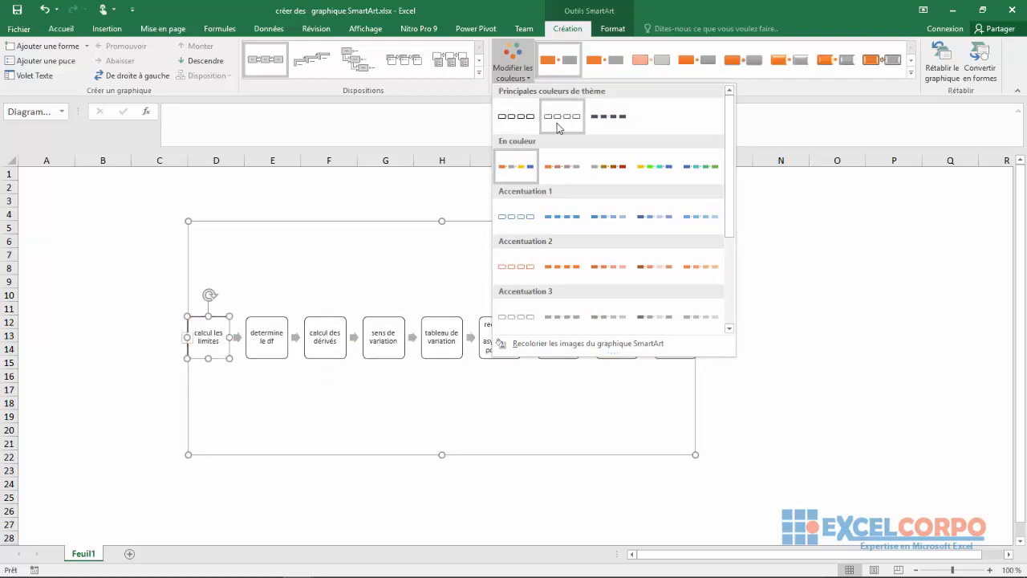
{"action": "left_click", "coordinate": [592, 122]}
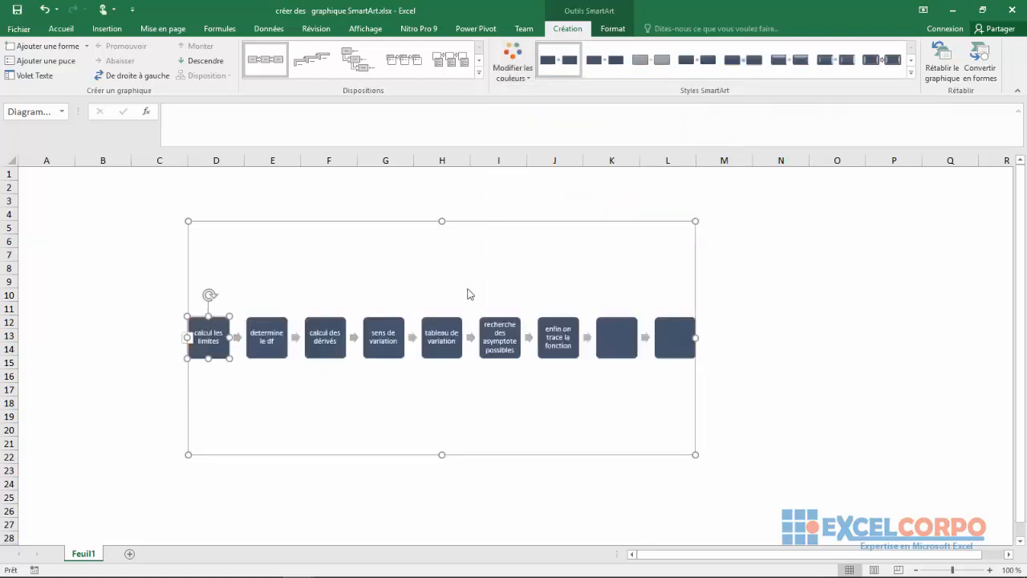
Step: Cut the two empty shapes from the end of the process graphic
{"action": "left_click", "coordinate": [615, 347]}
{"action": "right_click", "coordinate": [615, 347]}
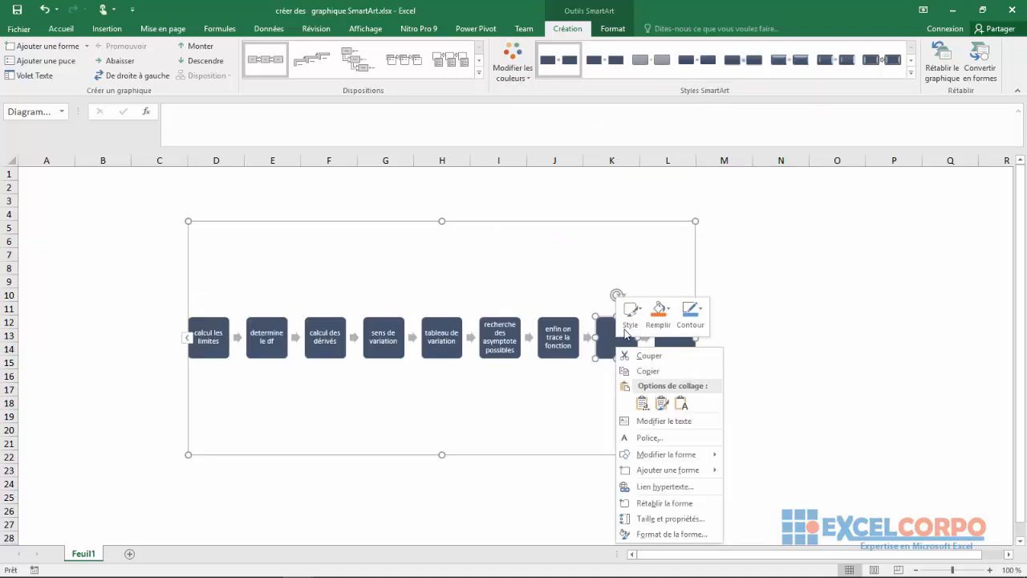
{"action": "left_click", "coordinate": [639, 356]}
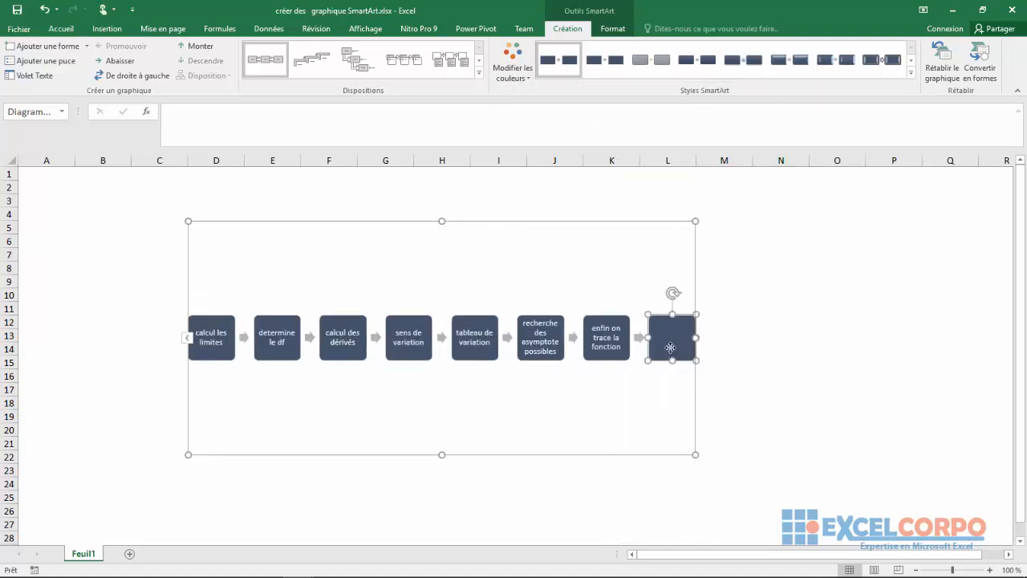
{"action": "right_click", "coordinate": [670, 347]}
{"action": "left_click", "coordinate": [693, 358]}
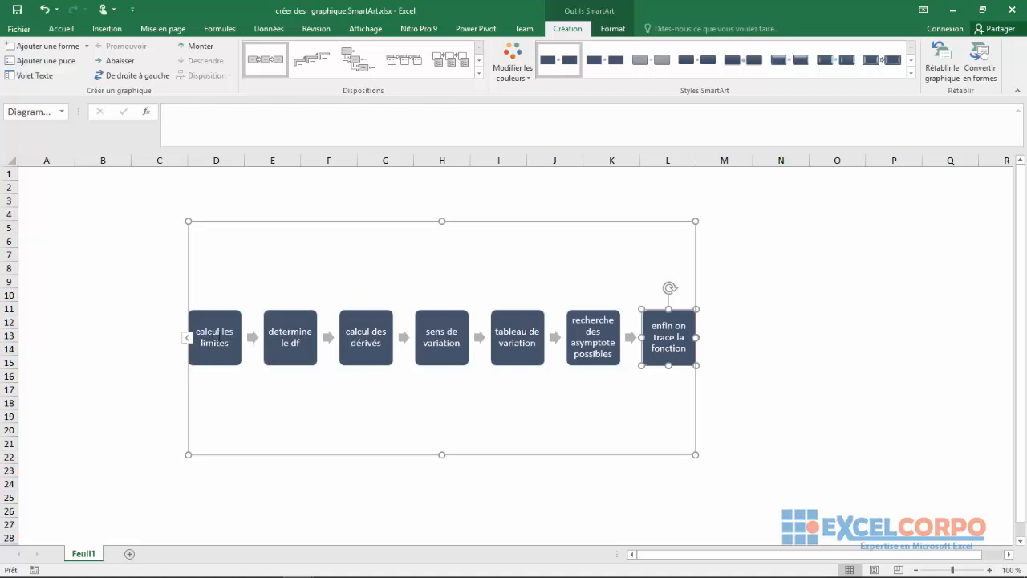
Step: Move the "determine le df" shape up to first place and down the sequence to fifth place
{"action": "left_click", "coordinate": [283, 332]}
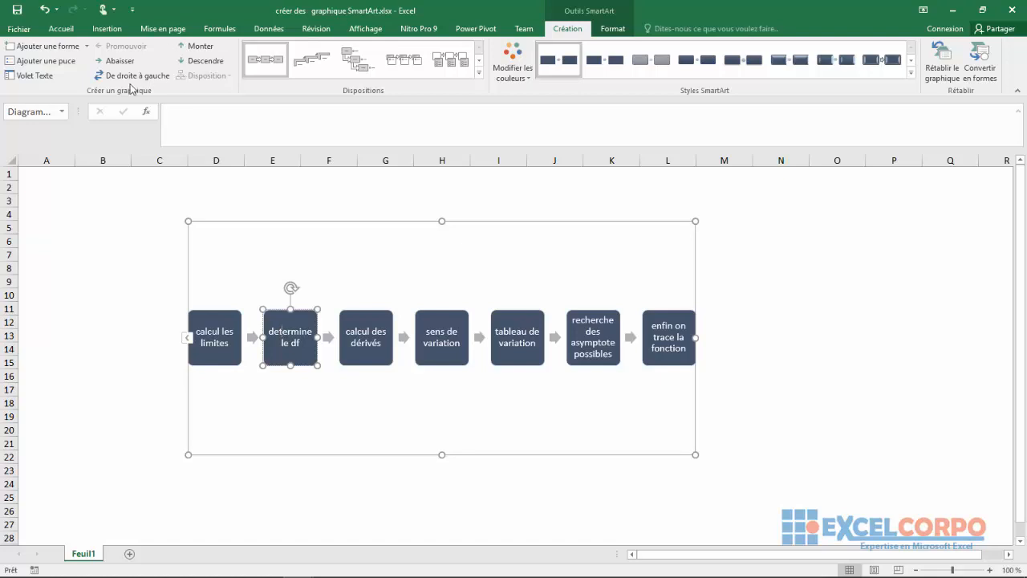
{"action": "left_click", "coordinate": [191, 47]}
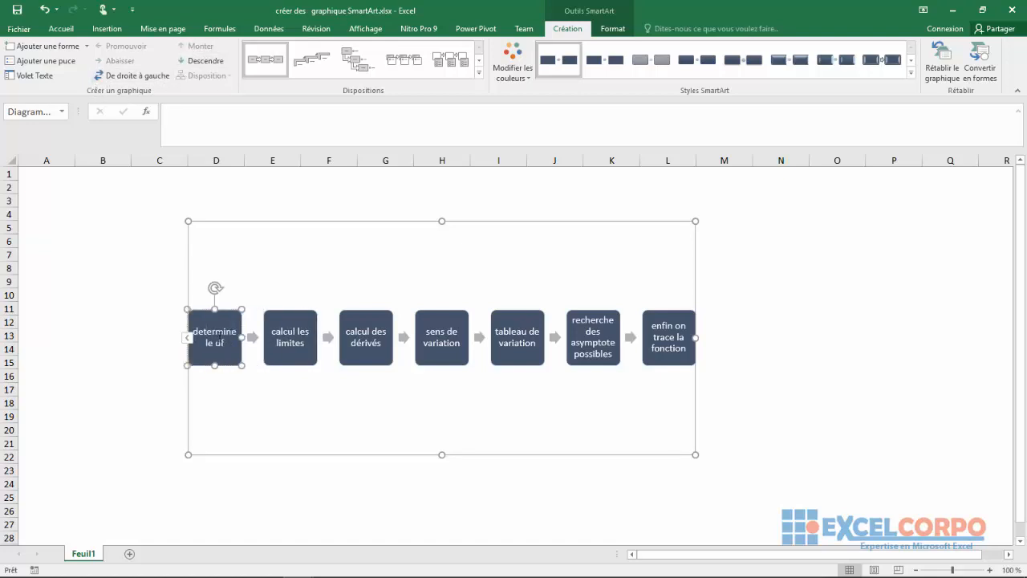
{"action": "left_click", "coordinate": [191, 61]}
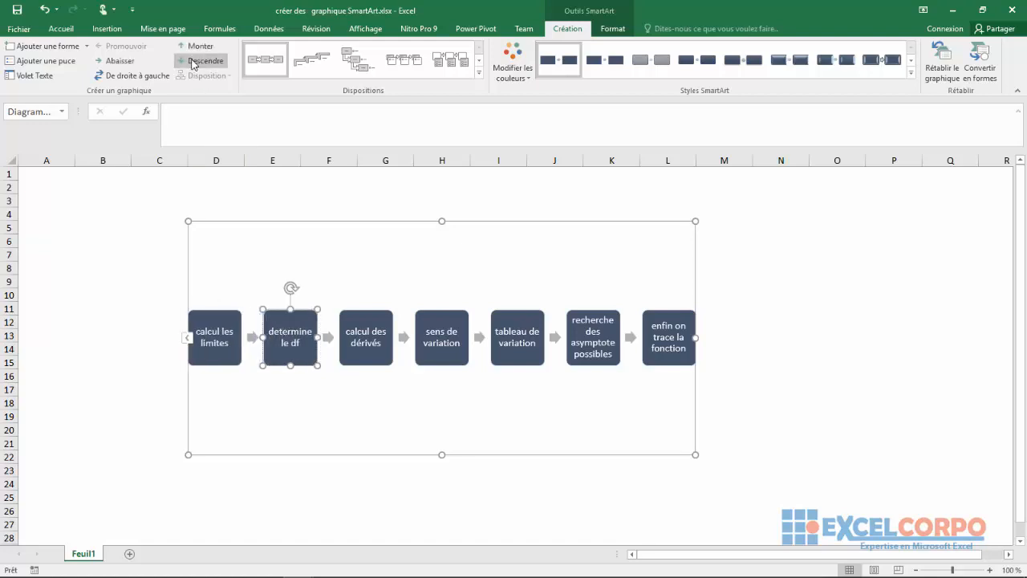
{"action": "left_click", "coordinate": [191, 61]}
{"action": "left_click", "coordinate": [191, 61]}
{"action": "left_click", "coordinate": [191, 61]}
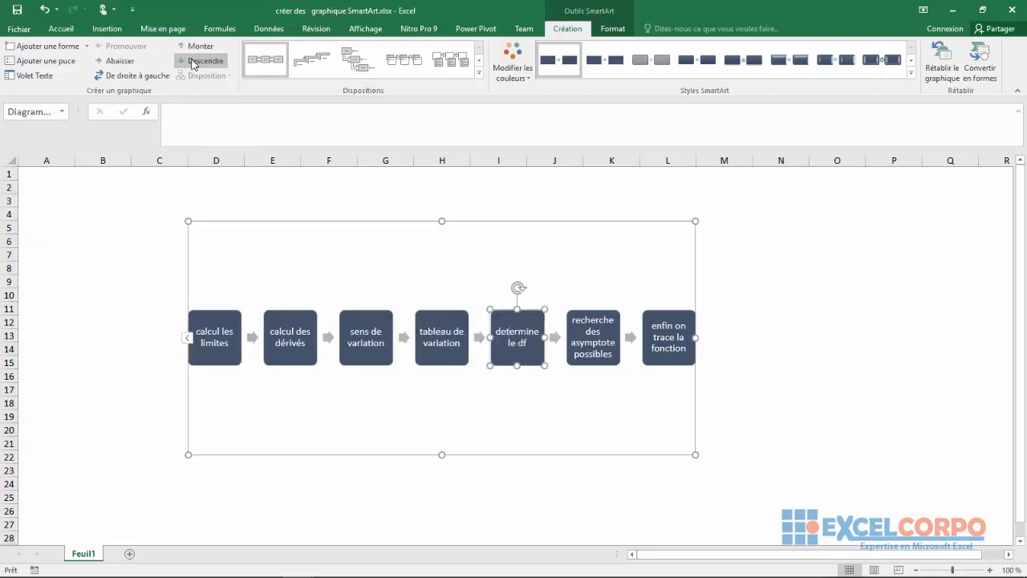
Step: Move the "determine le df" shape back to the first place of the process and deselect it
{"action": "left_click", "coordinate": [190, 48]}
{"action": "left_click", "coordinate": [190, 48]}
{"action": "left_click", "coordinate": [191, 48]}
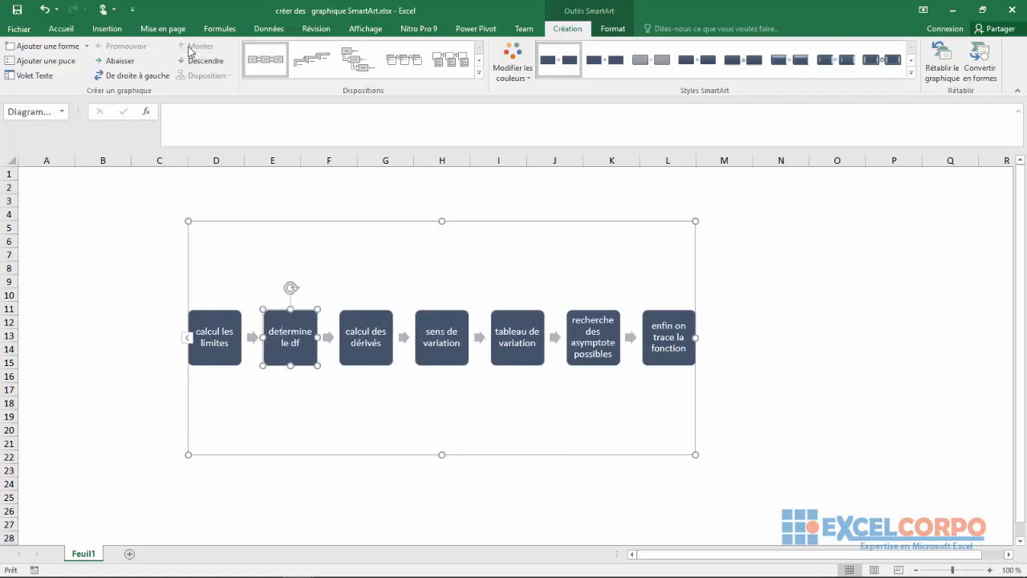
{"action": "left_click", "coordinate": [190, 48]}
{"action": "left_click", "coordinate": [191, 61]}
{"action": "left_click", "coordinate": [191, 61]}
{"action": "left_click", "coordinate": [190, 48]}
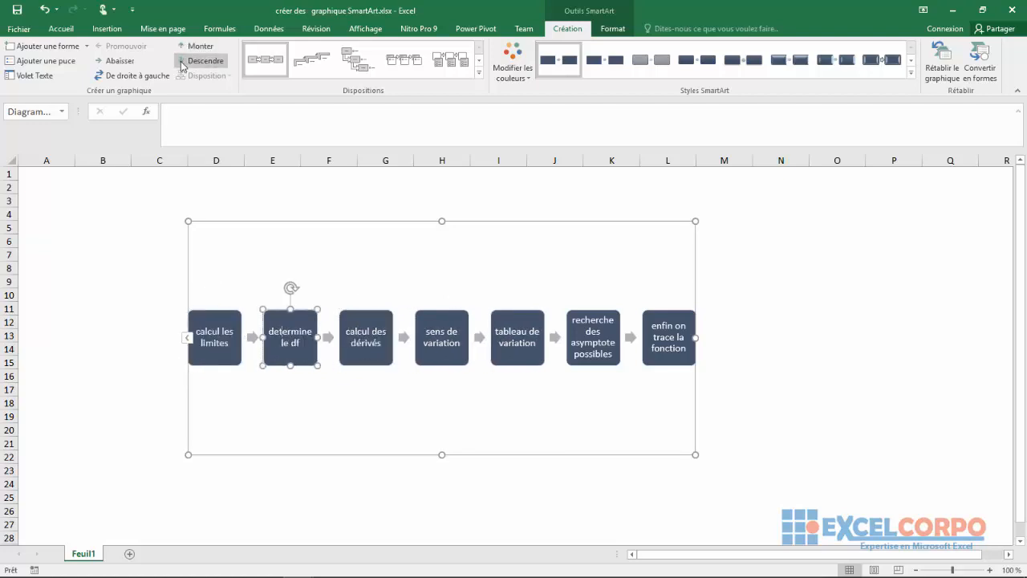
{"action": "left_click", "coordinate": [183, 63]}
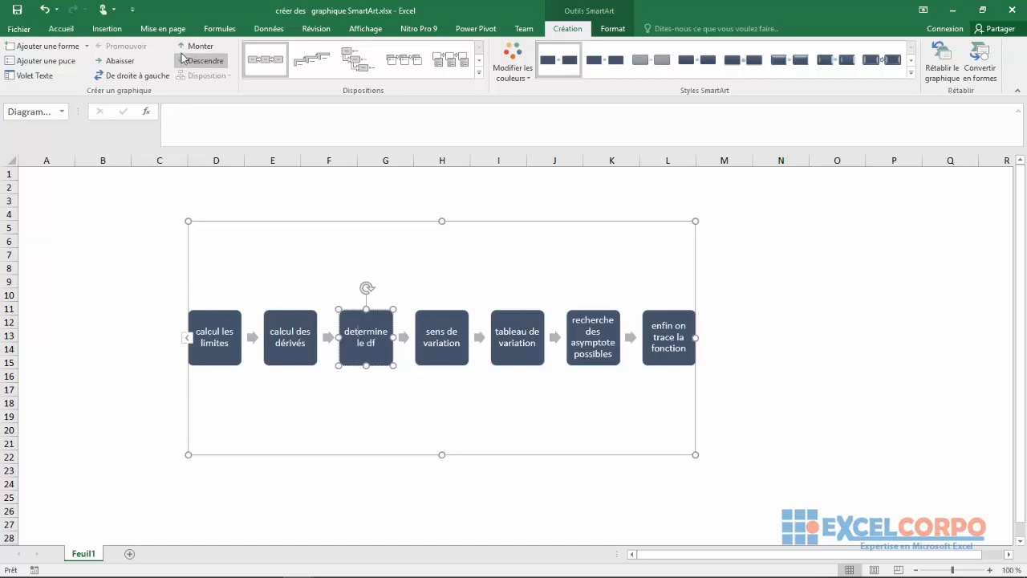
{"action": "left_click", "coordinate": [186, 48]}
{"action": "left_click", "coordinate": [186, 48]}
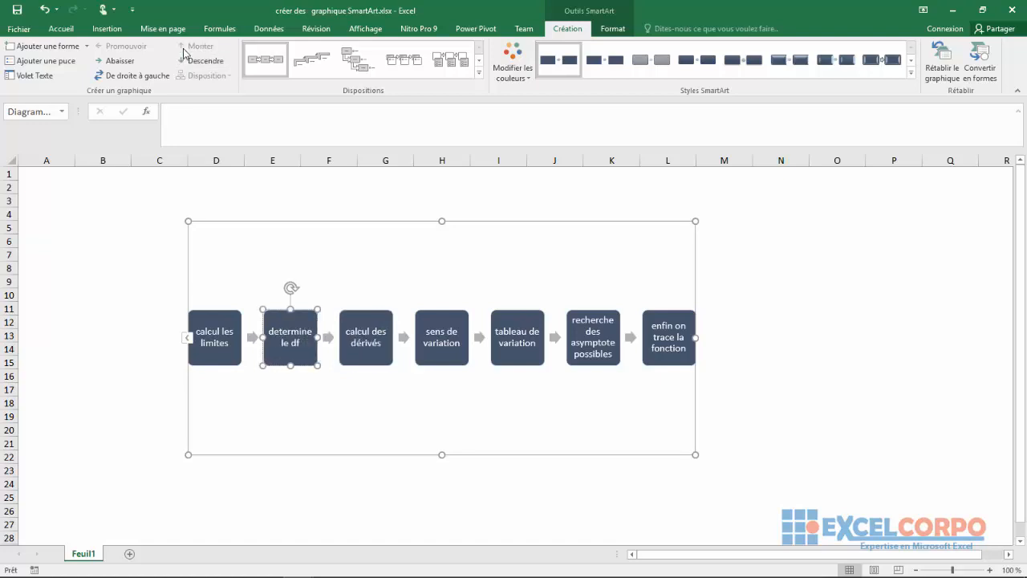
{"action": "left_click", "coordinate": [518, 281]}
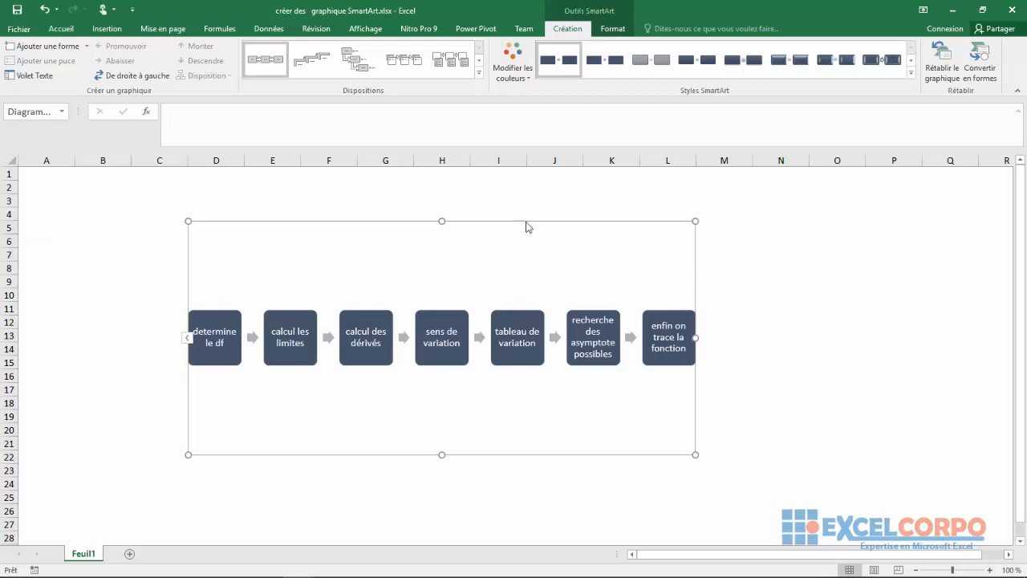
Step: Fill the background of the whole SmartArt graphic with the standard orange and give its frame a black outline
{"action": "left_click", "coordinate": [609, 29]}
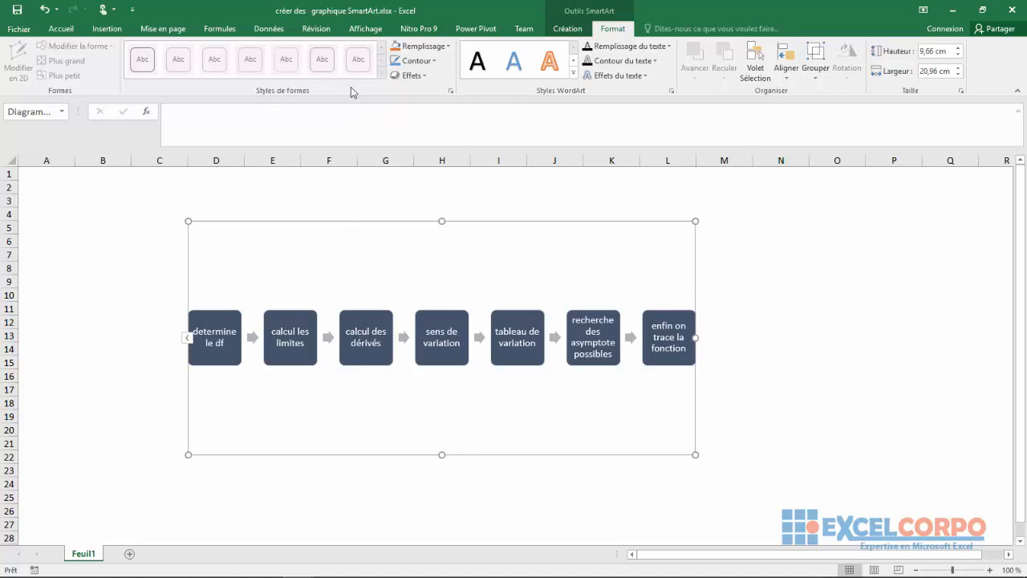
{"action": "left_click", "coordinate": [447, 47]}
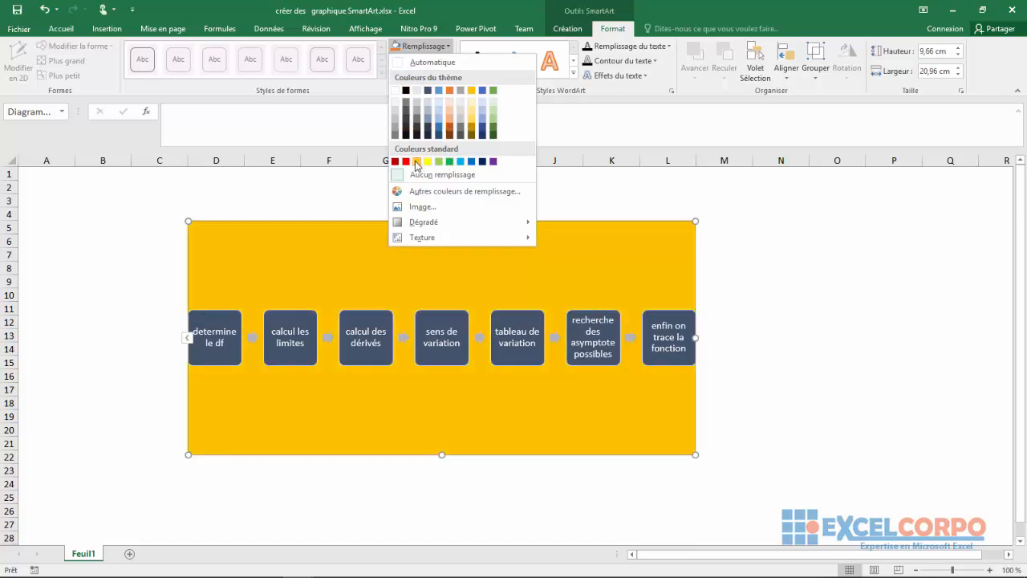
{"action": "left_click", "coordinate": [416, 162]}
{"action": "left_click", "coordinate": [414, 60]}
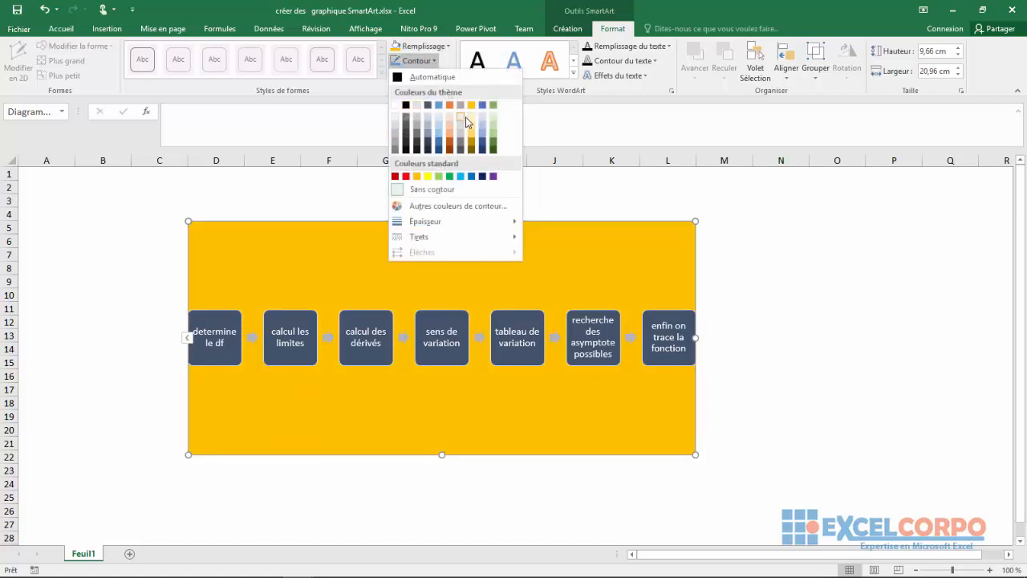
{"action": "left_click", "coordinate": [405, 106]}
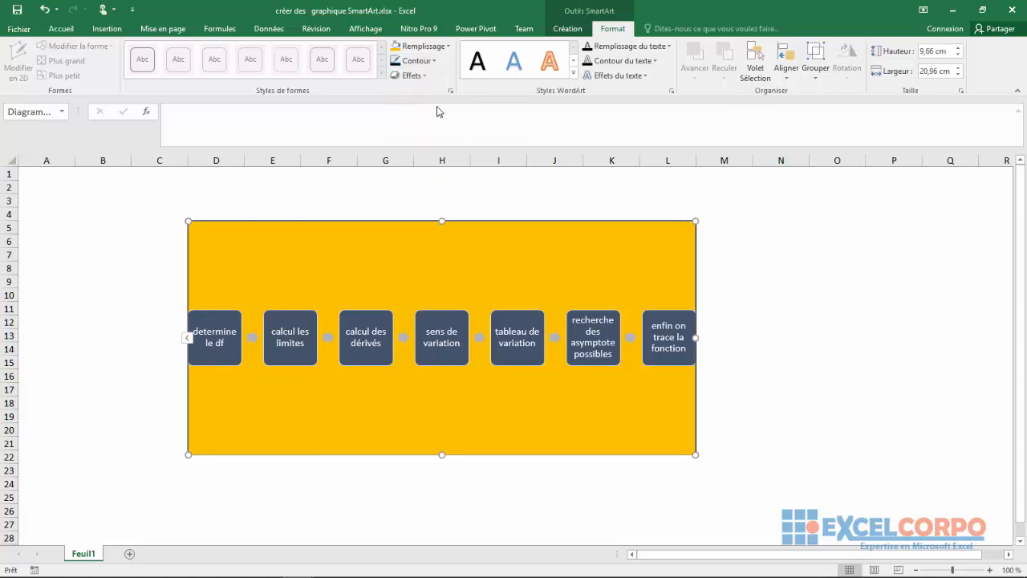
Step: Bring up the 3D rotation effects for the SmartArt graphic and preview the first parallel rotation
{"action": "left_click", "coordinate": [409, 76]}
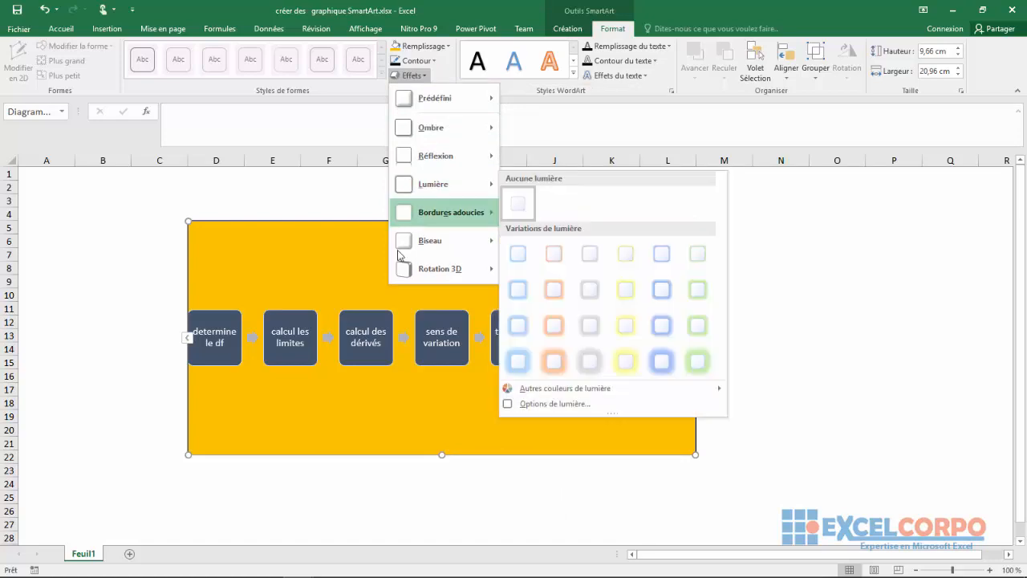
{"action": "mouse_move", "coordinate": [420, 268]}
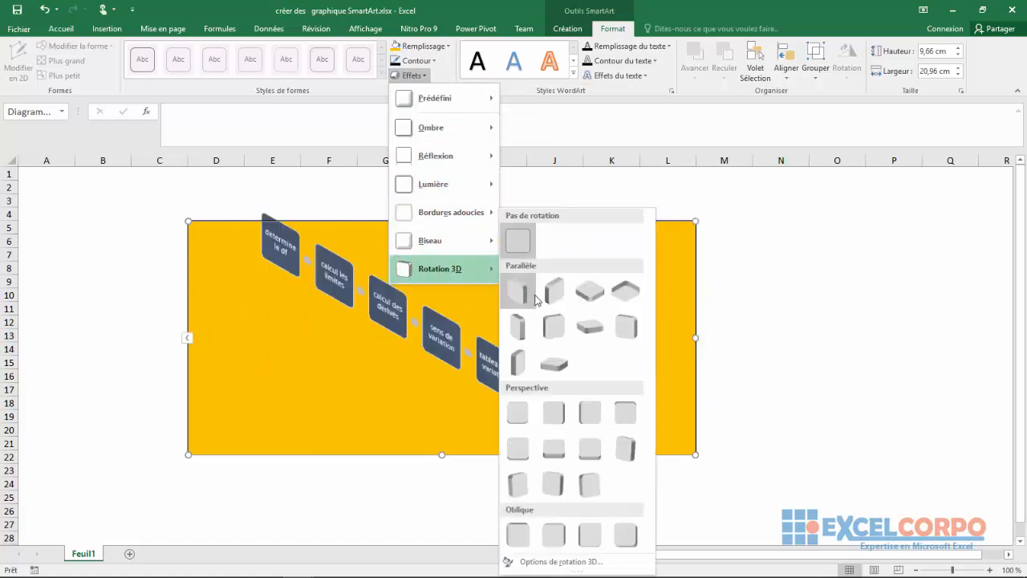